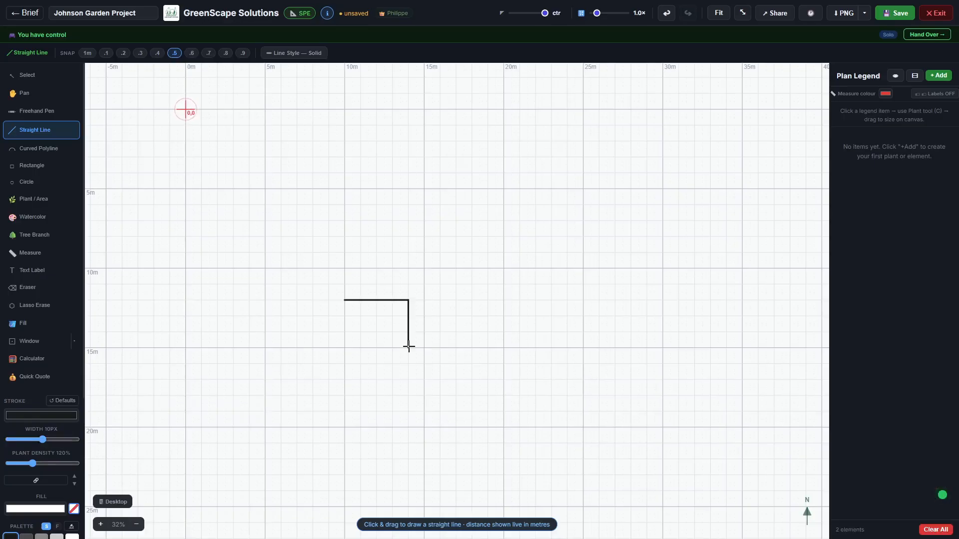
# Draw the remaining straight walls to close the house outline, including a 16.5 m upper wall and a 10.5 m right wall
pyautogui.moveTo(409, 346); pyautogui.dragTo(669, 346)
pyautogui.press('space')
pyautogui.moveTo(682, 403); pyautogui.dragTo(643, 258)
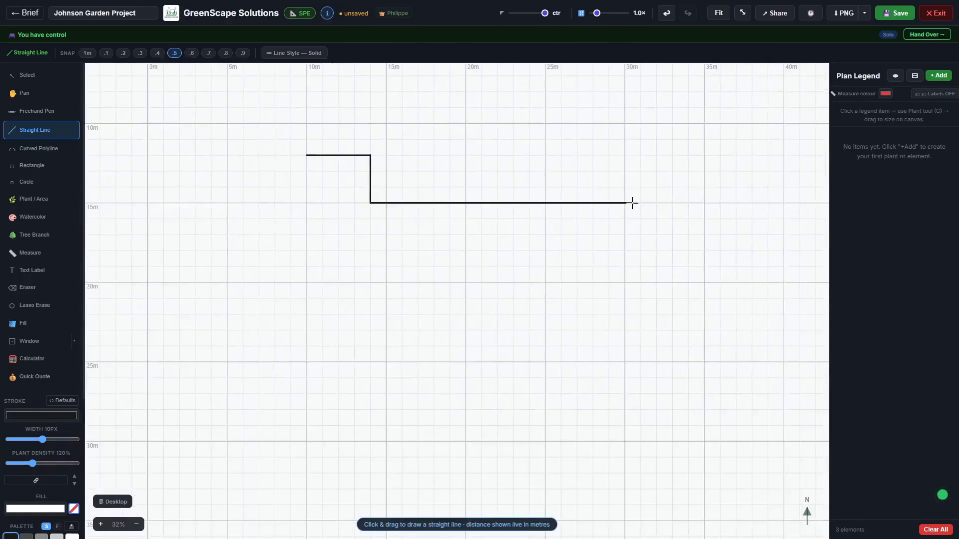
pyautogui.moveTo(632, 203); pyautogui.dragTo(633, 371)
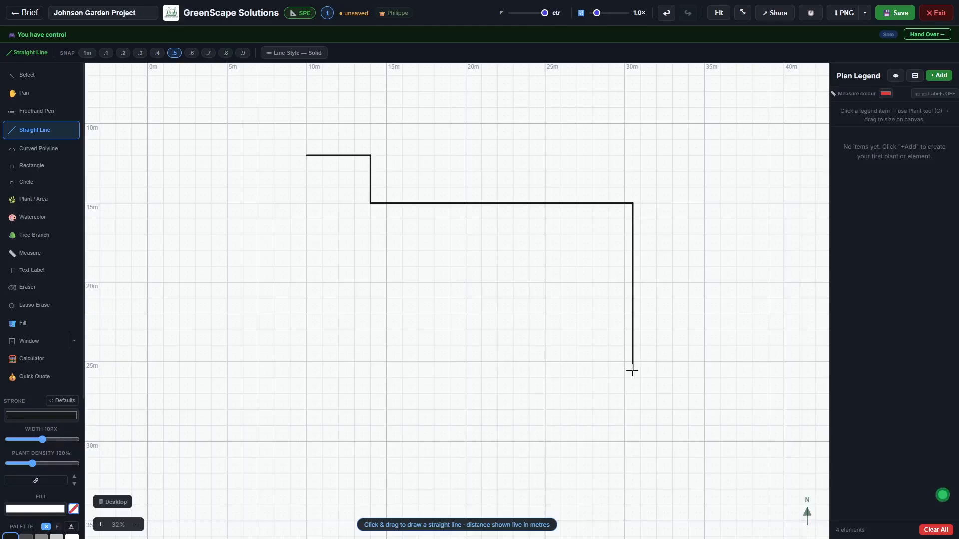
pyautogui.moveTo(633, 371); pyautogui.dragTo(310, 154)
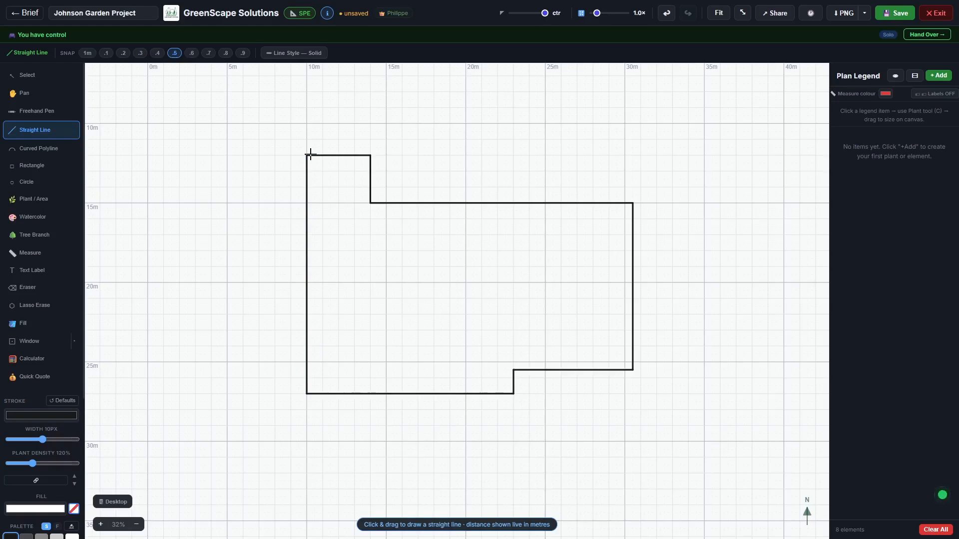
# Place two 1.4 m left-swing doors, one near the start of the long upper wall and one on the lower wall
pyautogui.click(75, 342)
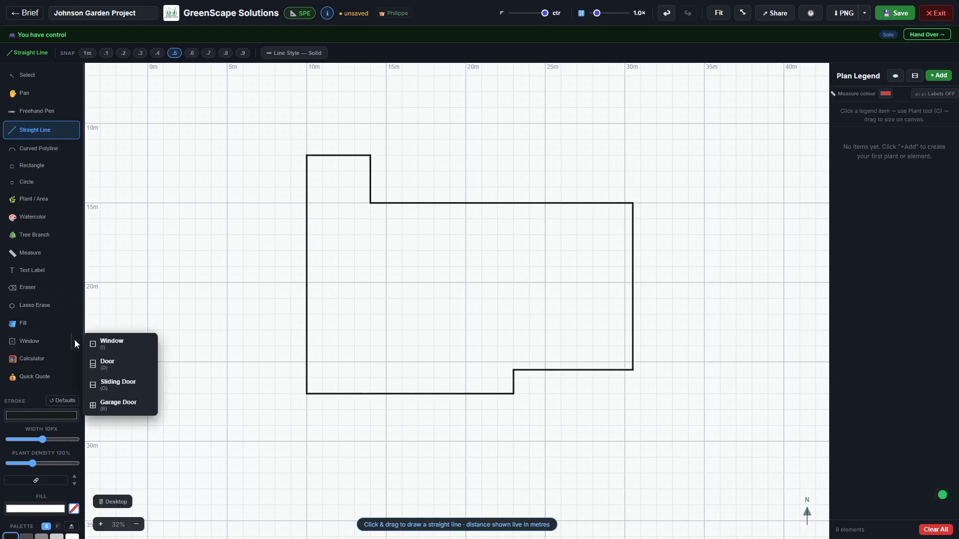
pyautogui.click(104, 362)
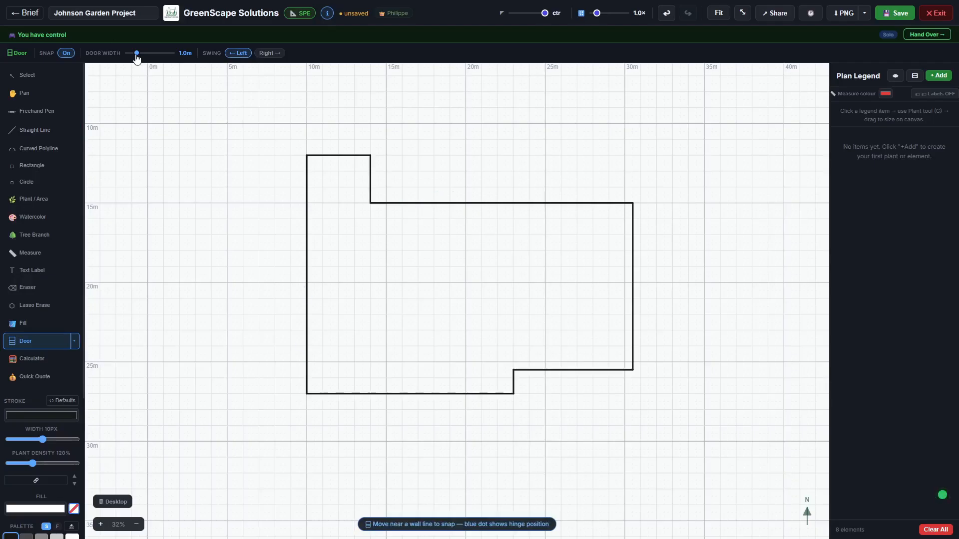
pyautogui.moveTo(136, 52); pyautogui.dragTo(143, 53)
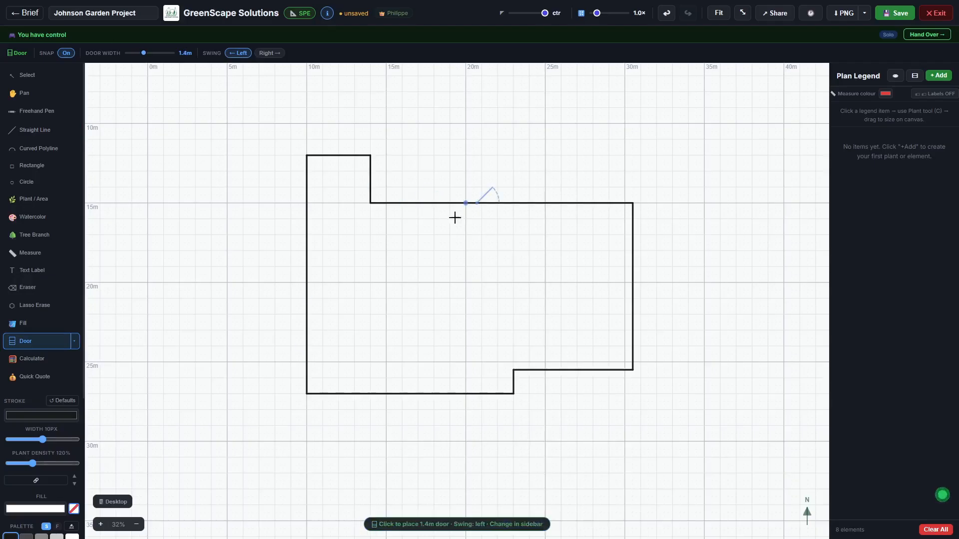
pyautogui.click(391, 215)
pyautogui.click(270, 53)
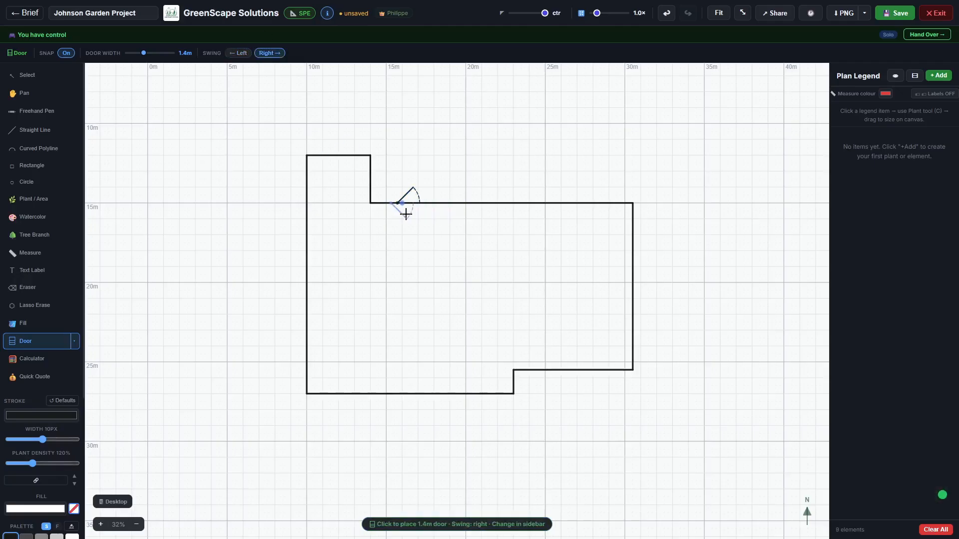
pyautogui.click(238, 53)
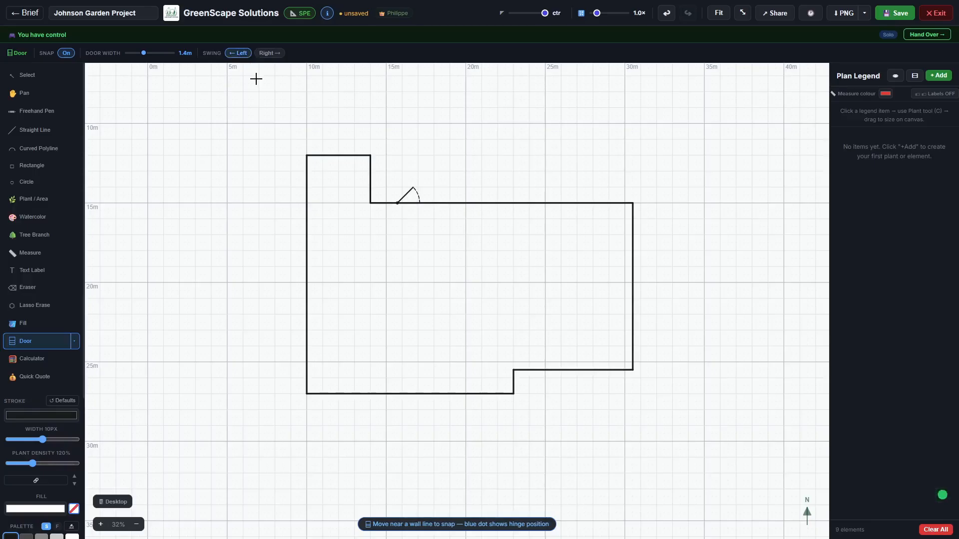
pyautogui.click(369, 398)
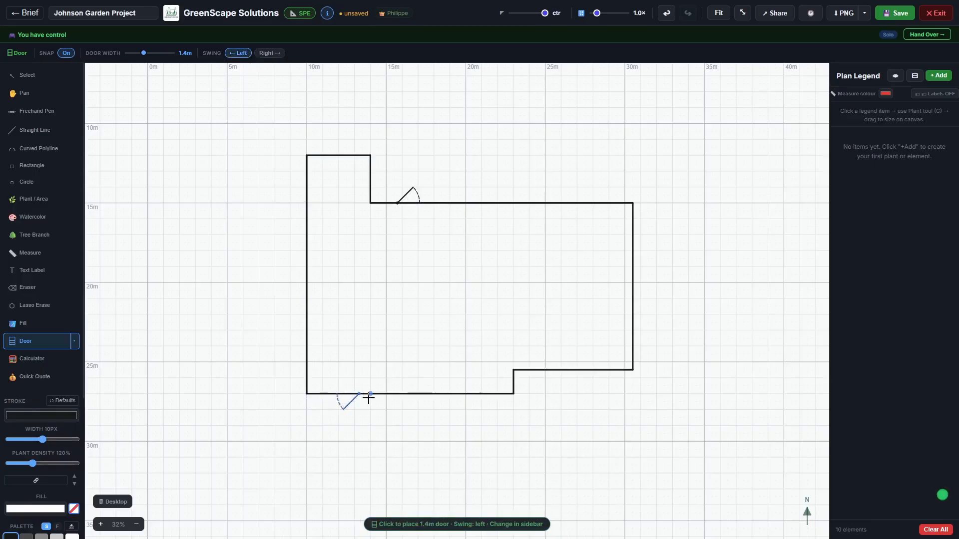
# Place two 1.6 m windows side by side on the short top wall of the upper-left projection
pyautogui.click(74, 341)
pyautogui.click(112, 339)
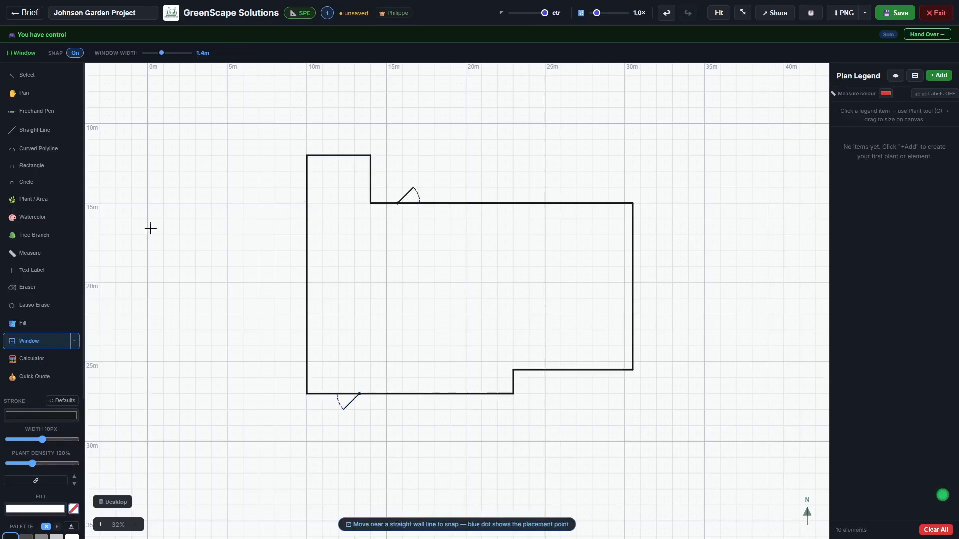
pyautogui.moveTo(162, 52); pyautogui.dragTo(164, 53)
pyautogui.click(322, 155)
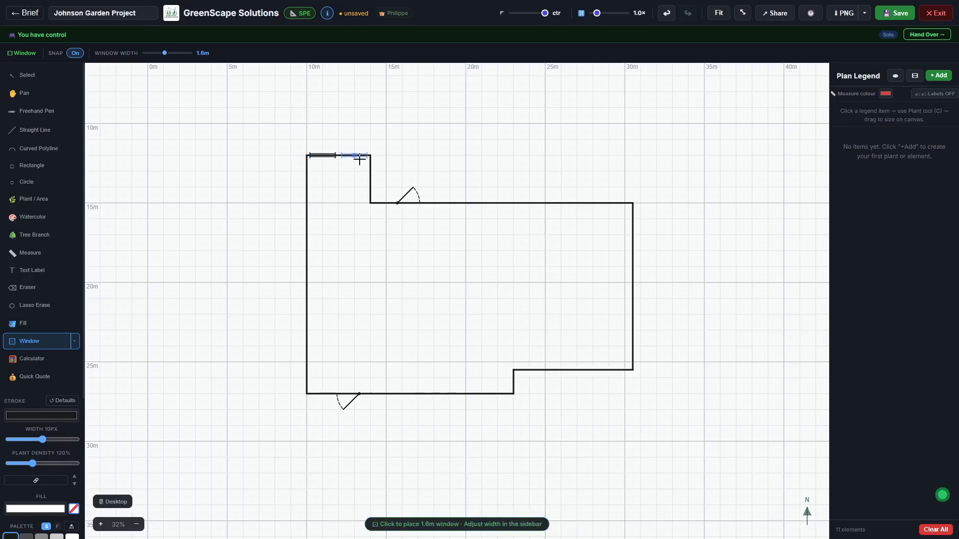
pyautogui.click(359, 159)
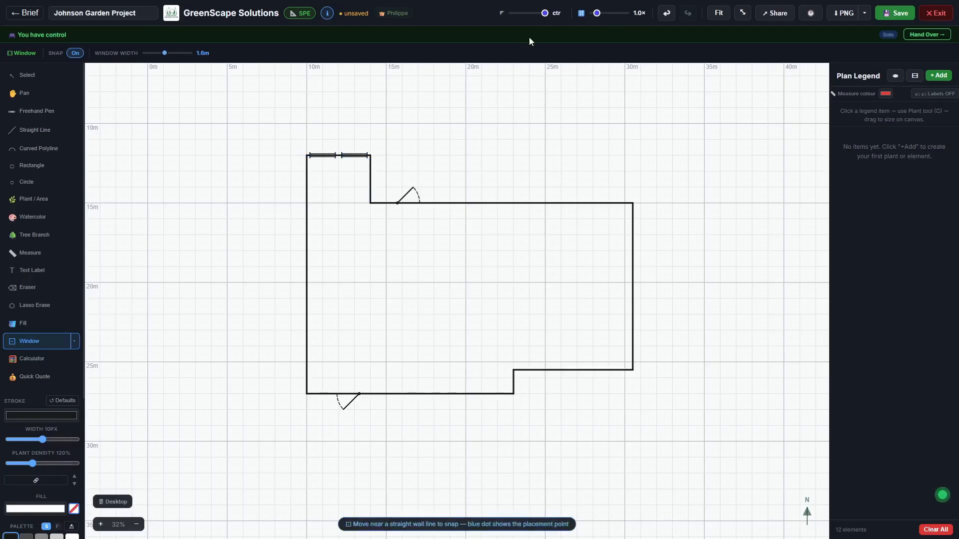
# With snapping off, add 1.6 m windows: one on the projection's right side, three on the left wall and two on the lower wall
pyautogui.click(75, 53)
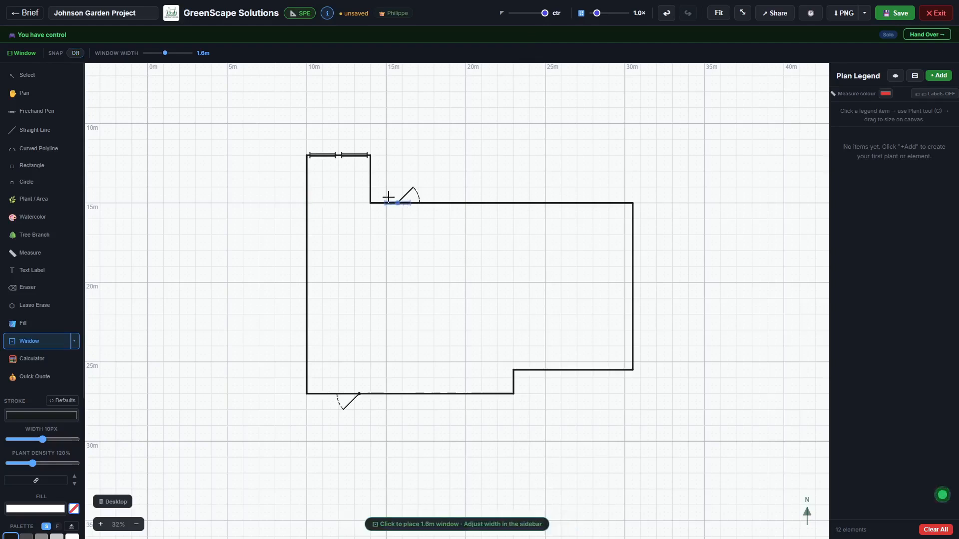
pyautogui.click(372, 182)
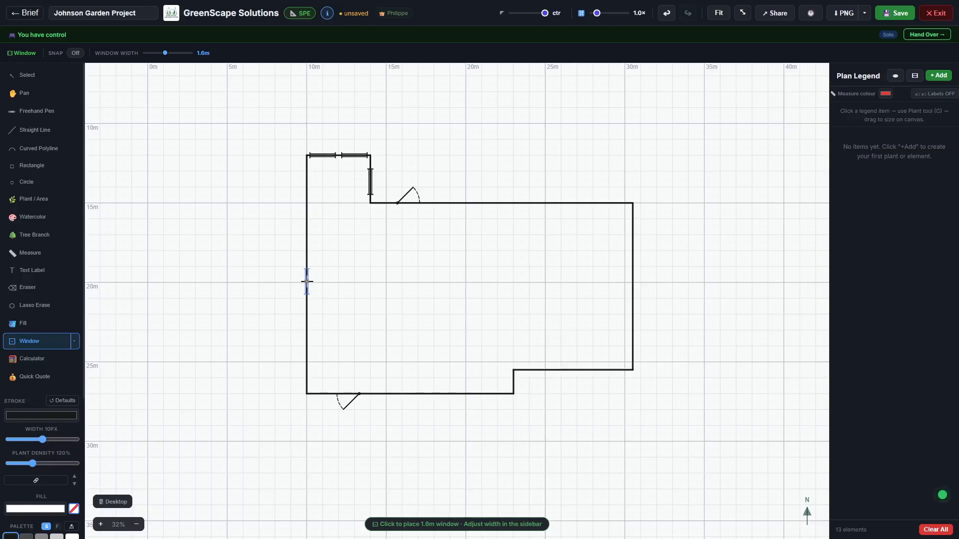
pyautogui.click(307, 281)
pyautogui.click(306, 342)
pyautogui.click(306, 375)
pyautogui.click(398, 405)
pyautogui.click(495, 403)
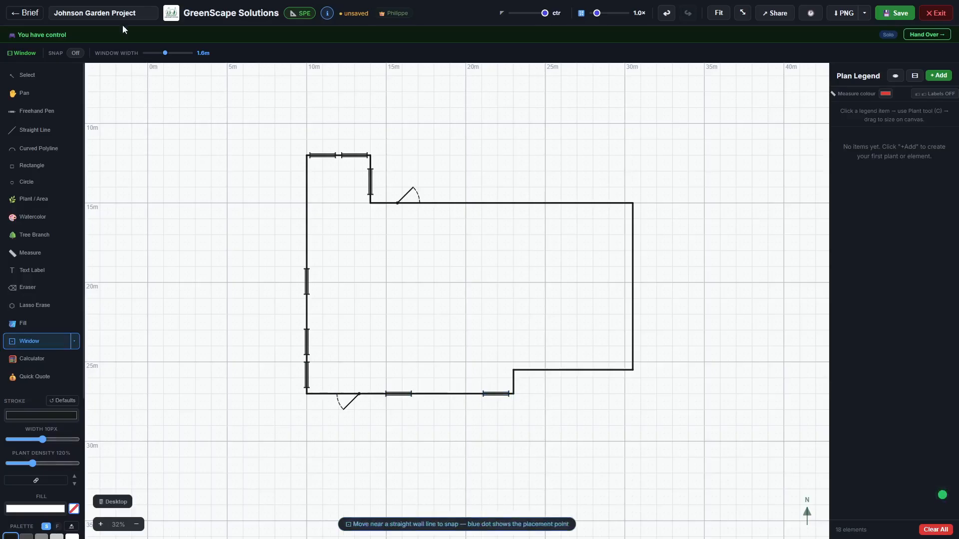
# Place two 2.0 m windows on the long upper wall, to the right of its door
pyautogui.moveTo(165, 53); pyautogui.dragTo(171, 53)
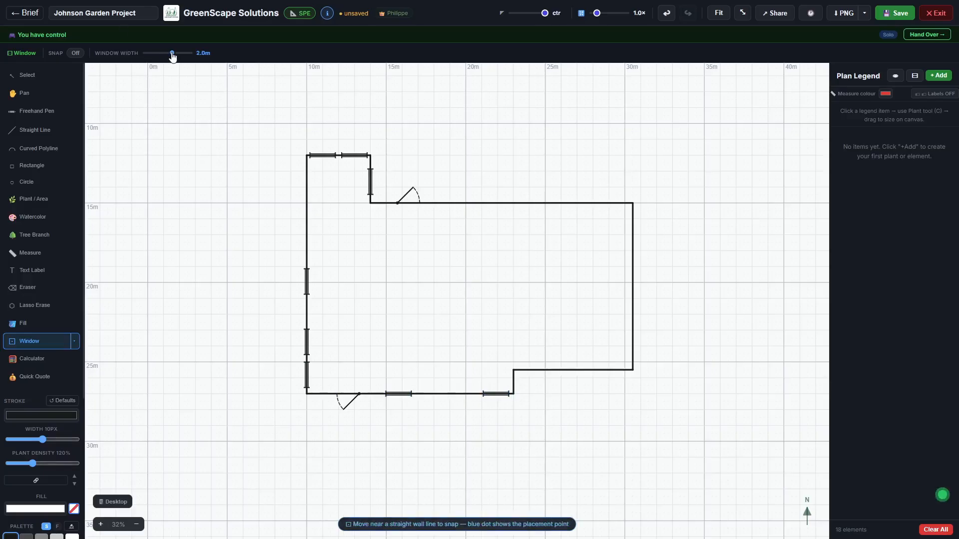
pyautogui.click(466, 204)
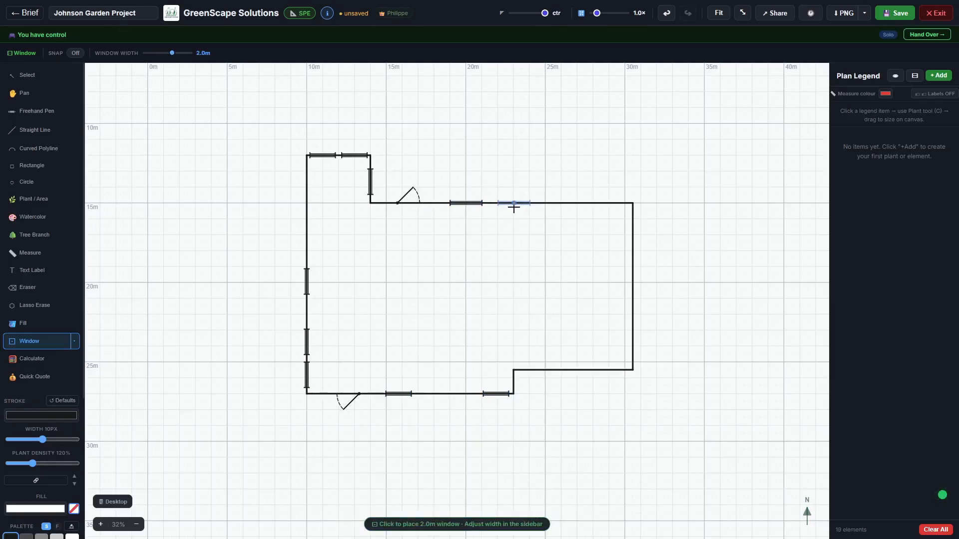
pyautogui.click(513, 203)
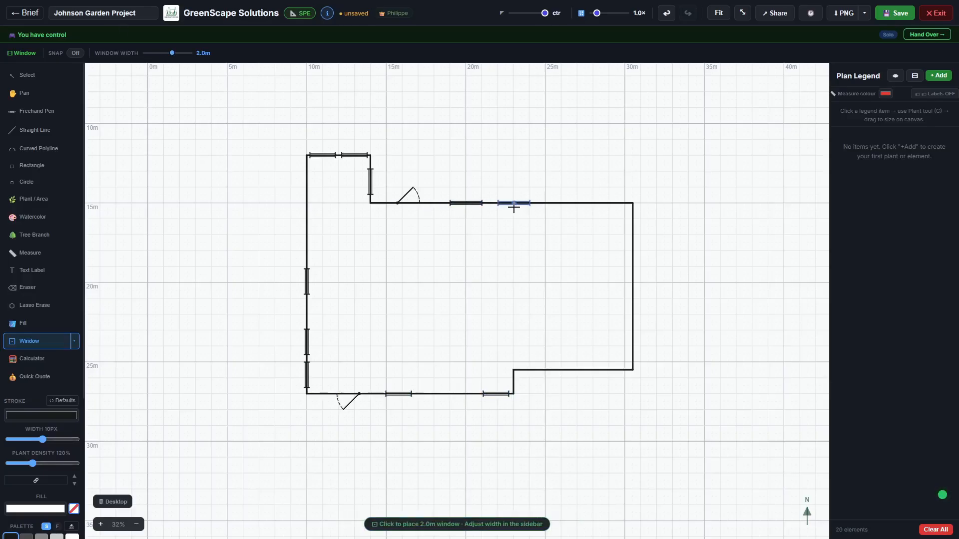
# Place two 3.0 m left-sliding doors on the right wall, one above the other
pyautogui.click(74, 345)
pyautogui.click(113, 384)
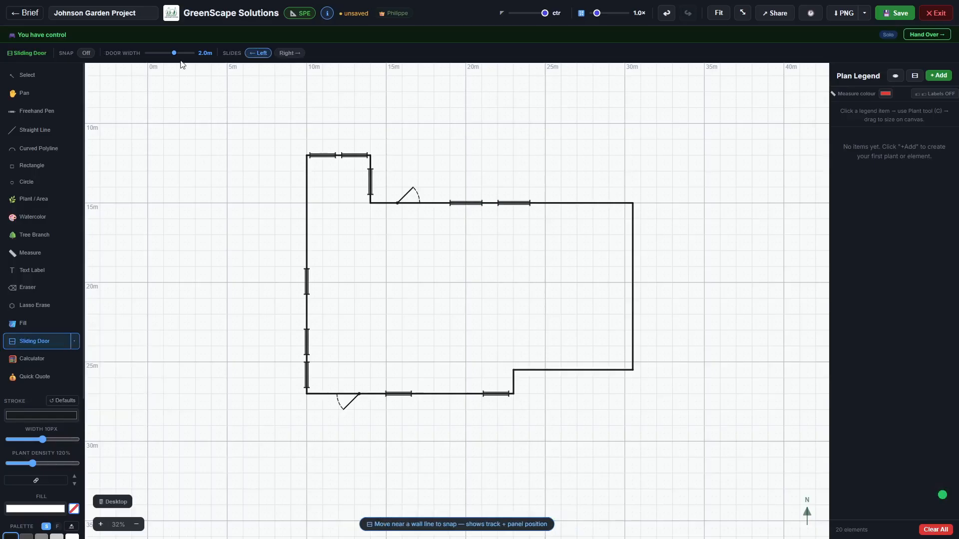
pyautogui.moveTo(174, 53); pyautogui.dragTo(191, 55)
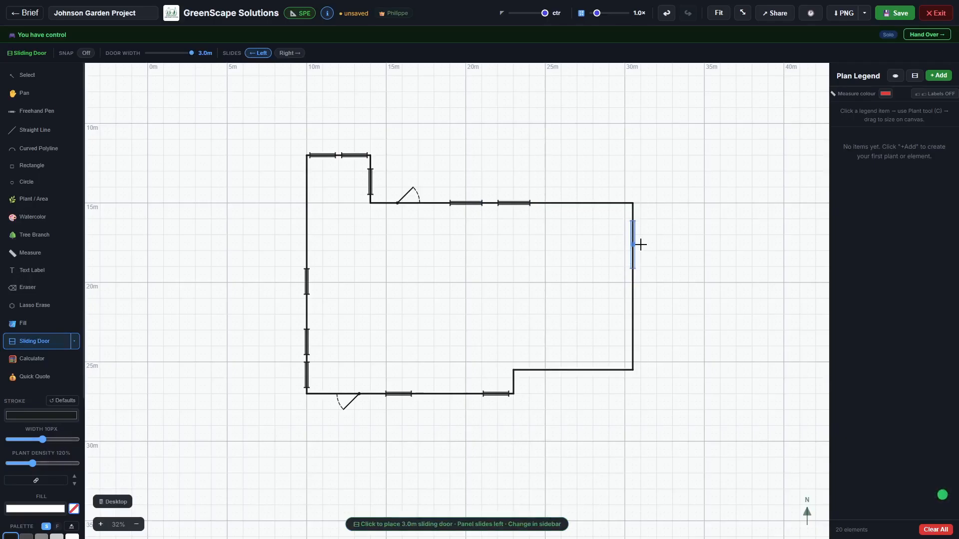
pyautogui.click(640, 257)
pyautogui.click(631, 314)
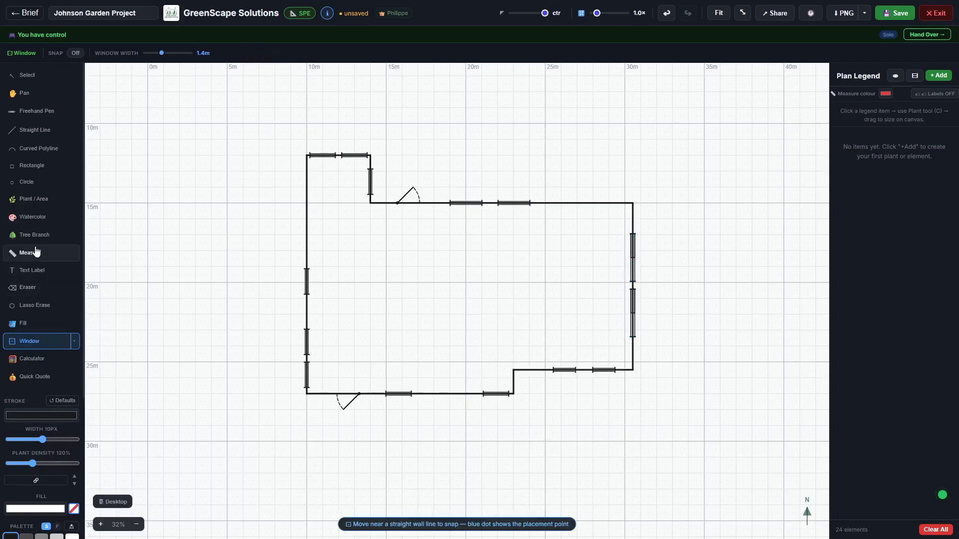
# Add dimensions above the projection's top wall and along the left wall for the projection's 3 m depth
pyautogui.click(36, 251)
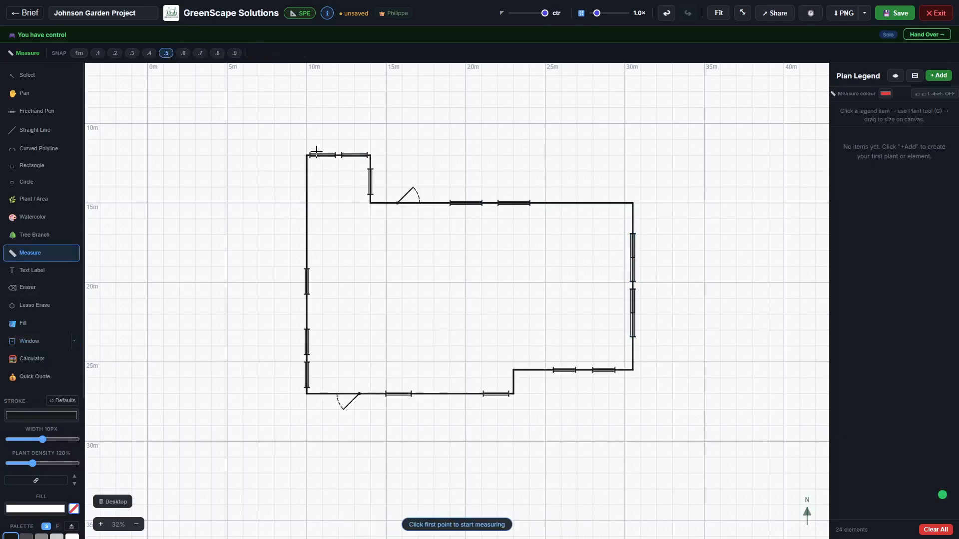
pyautogui.click(307, 140)
pyautogui.click(371, 139)
pyautogui.click(291, 155)
pyautogui.click(289, 202)
pyautogui.click(290, 203)
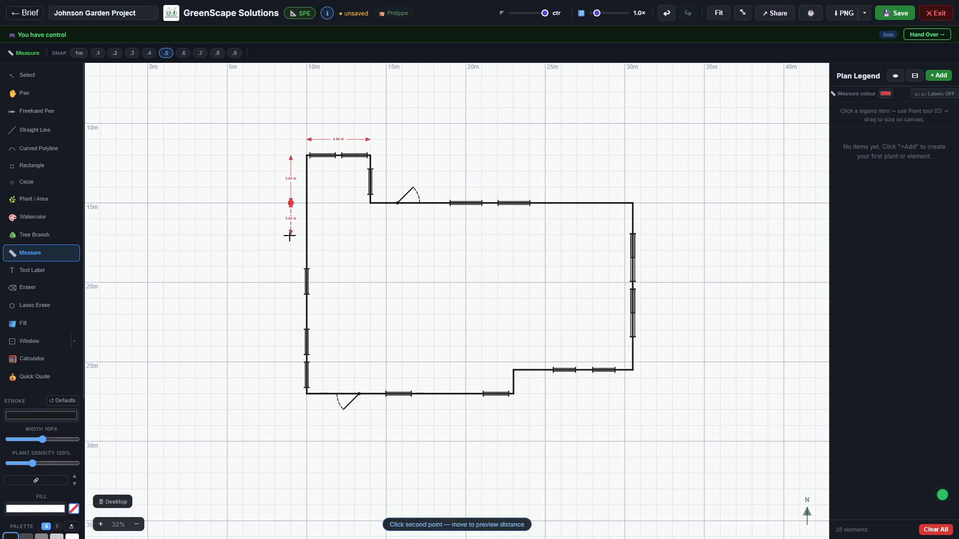
pyautogui.click(288, 393)
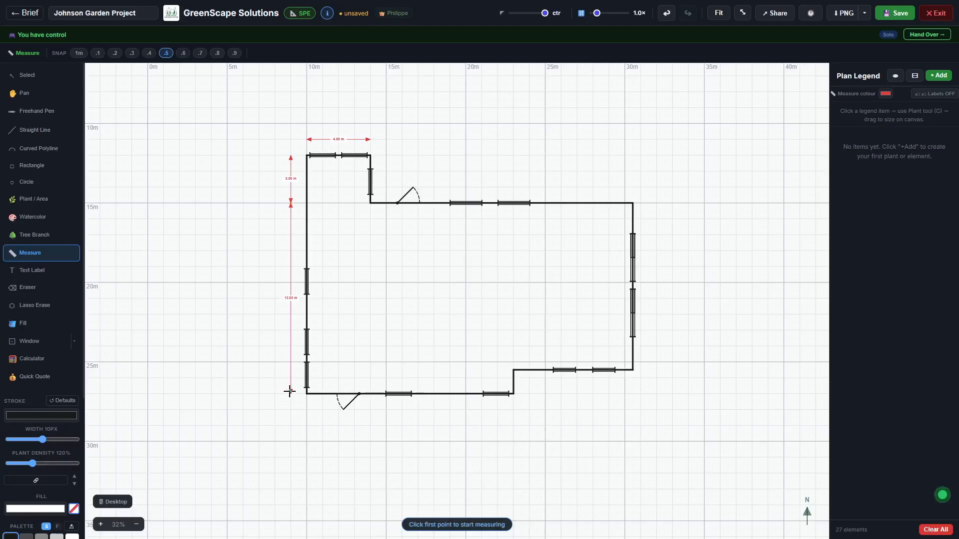
pyautogui.click(307, 409)
pyautogui.click(513, 410)
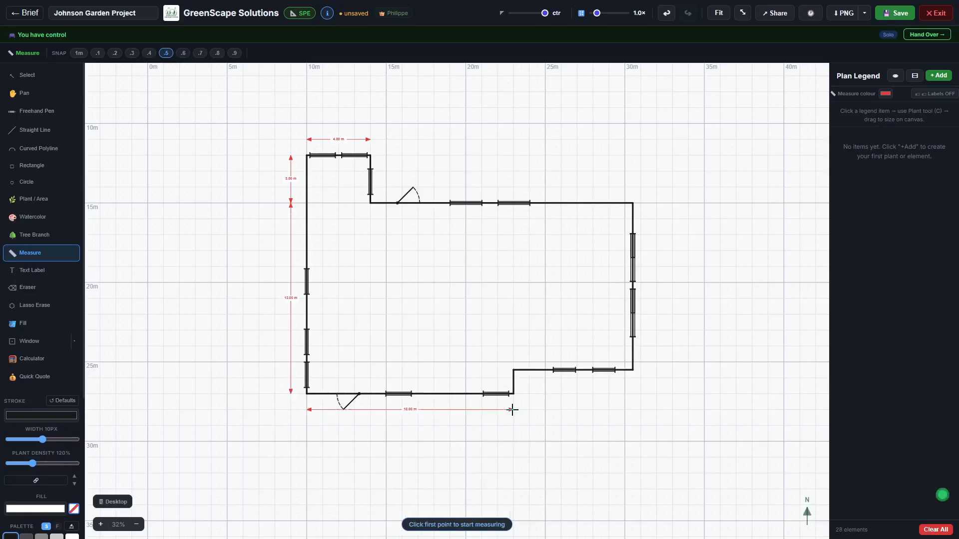
pyautogui.click(666, 13)
pyautogui.click(666, 13)
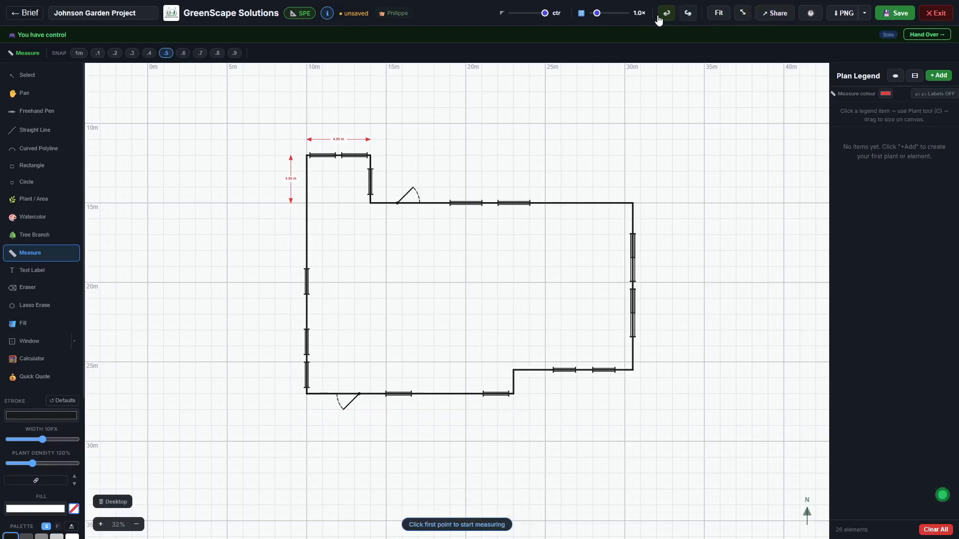
# Dimension the left wall below the projection as 10 m and 2 m segments, and dimension the lower wall up to the step
pyautogui.click(290, 203)
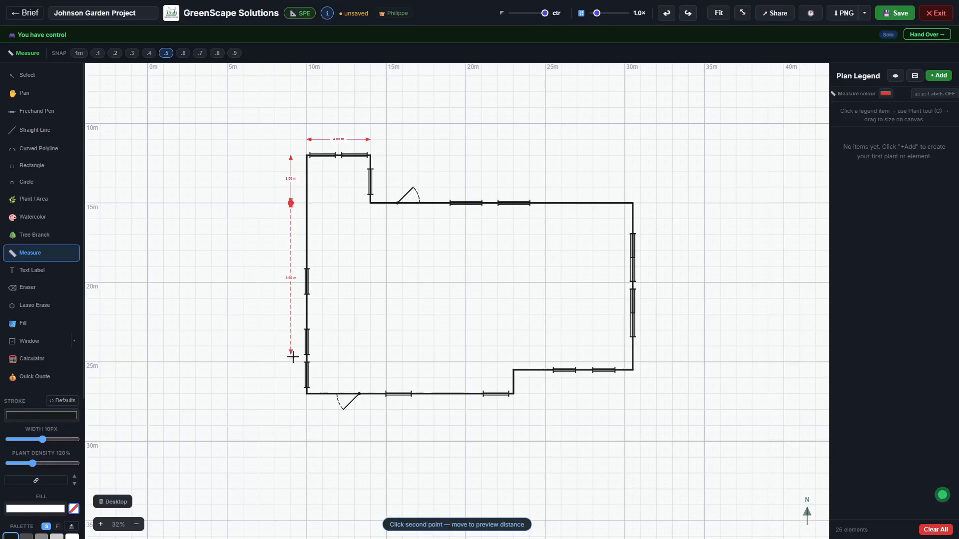
pyautogui.click(290, 362)
pyautogui.click(291, 362)
pyautogui.click(291, 394)
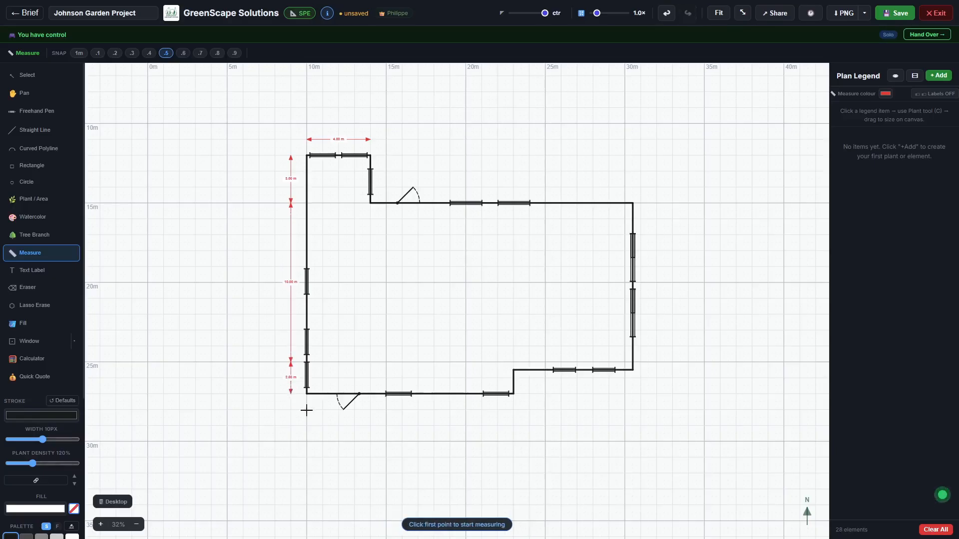
pyautogui.click(306, 409)
pyautogui.click(513, 409)
pyautogui.click(166, 53)
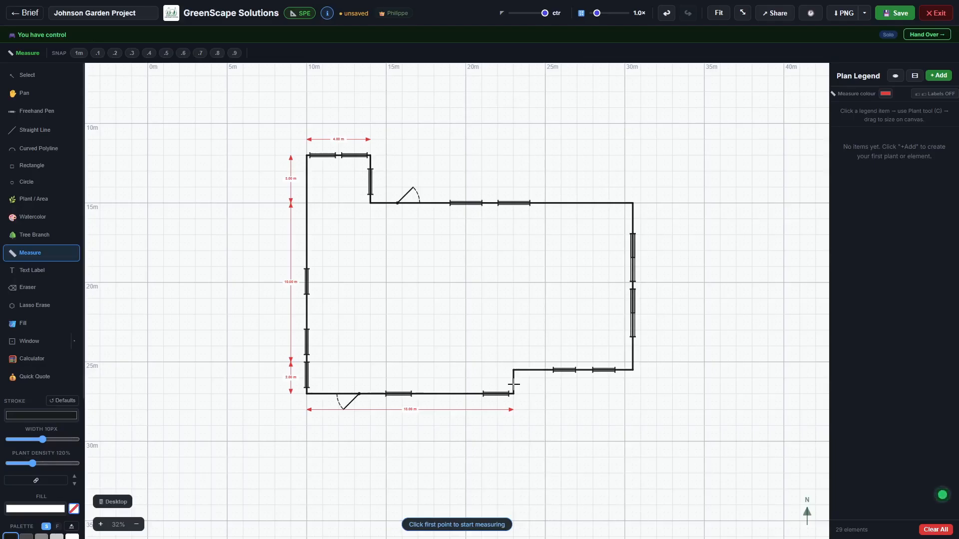
pyautogui.click(514, 385)
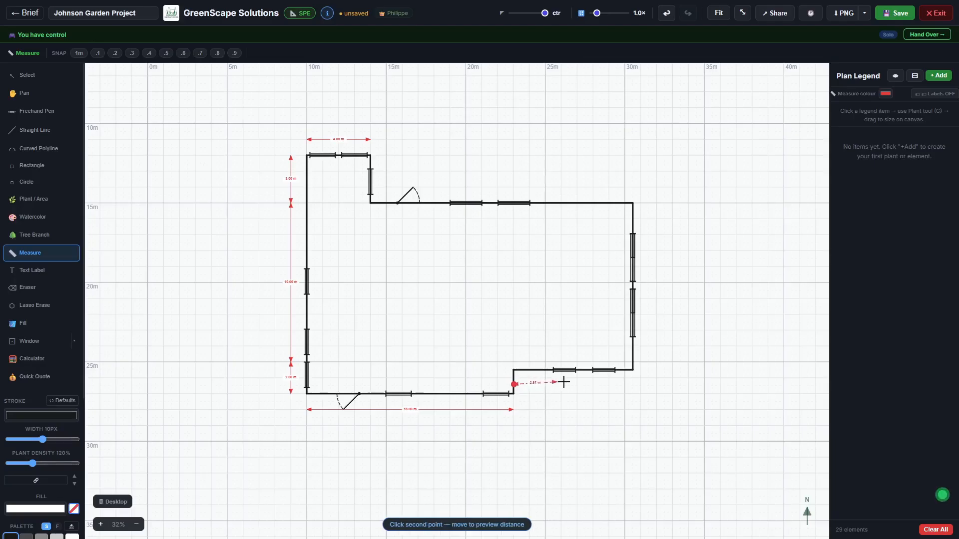
pyautogui.click(633, 384)
pyautogui.click(665, 13)
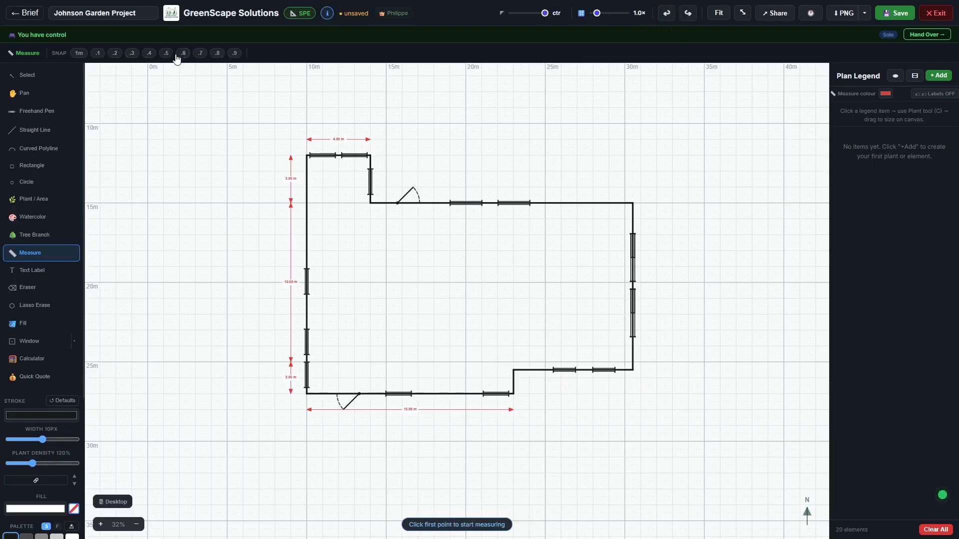
pyautogui.click(166, 52)
# Dimension the recessed lower-right wall in line with the bottom dimension, and the long upper wall in line with the top one
pyautogui.click(513, 409)
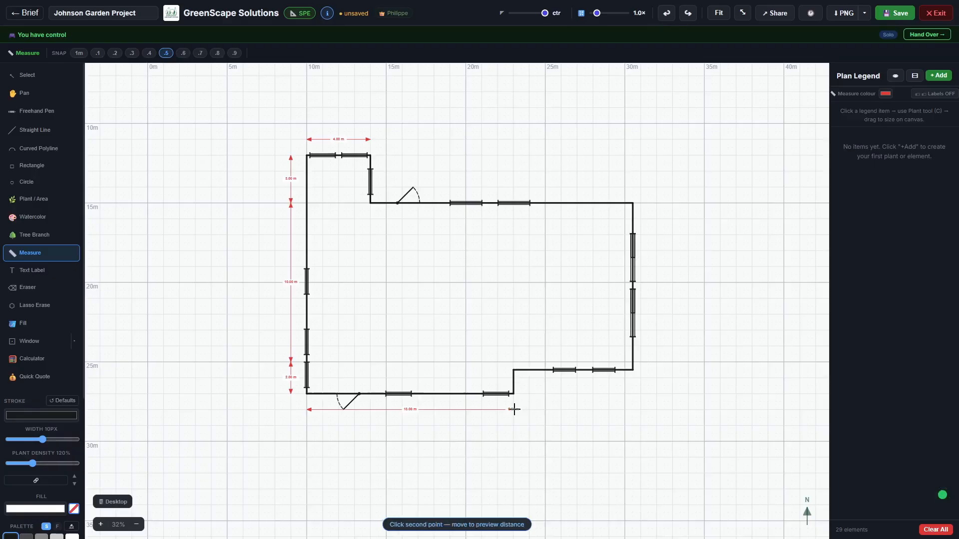
pyautogui.click(631, 410)
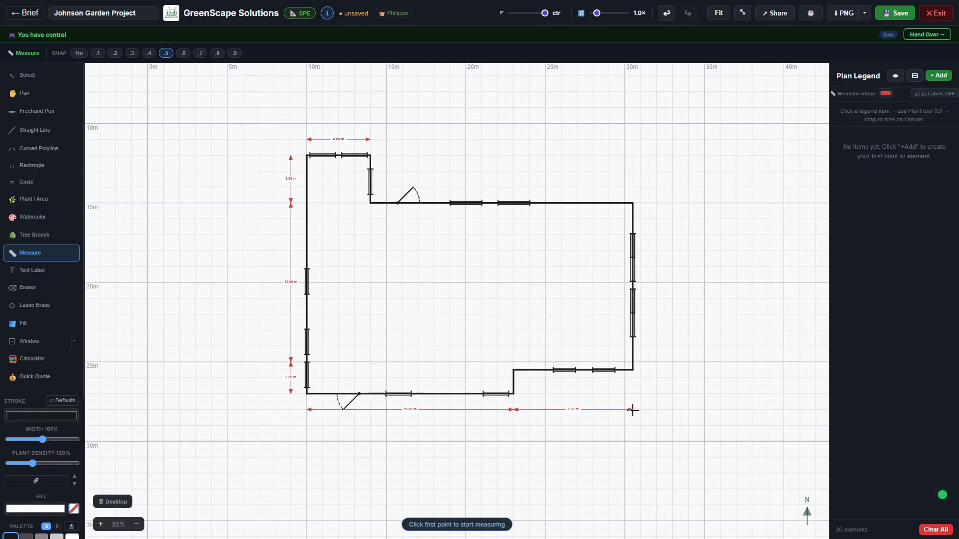
pyautogui.click(370, 139)
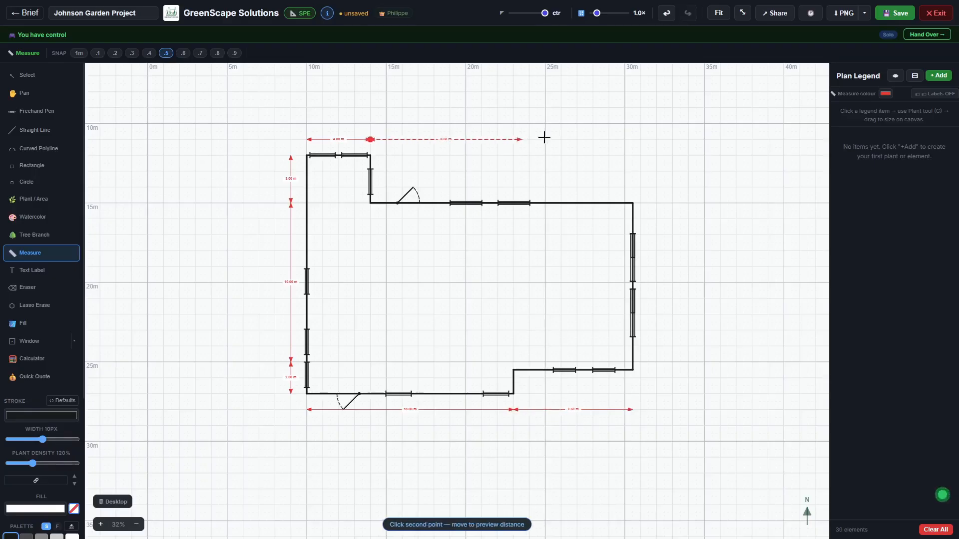
pyautogui.click(635, 139)
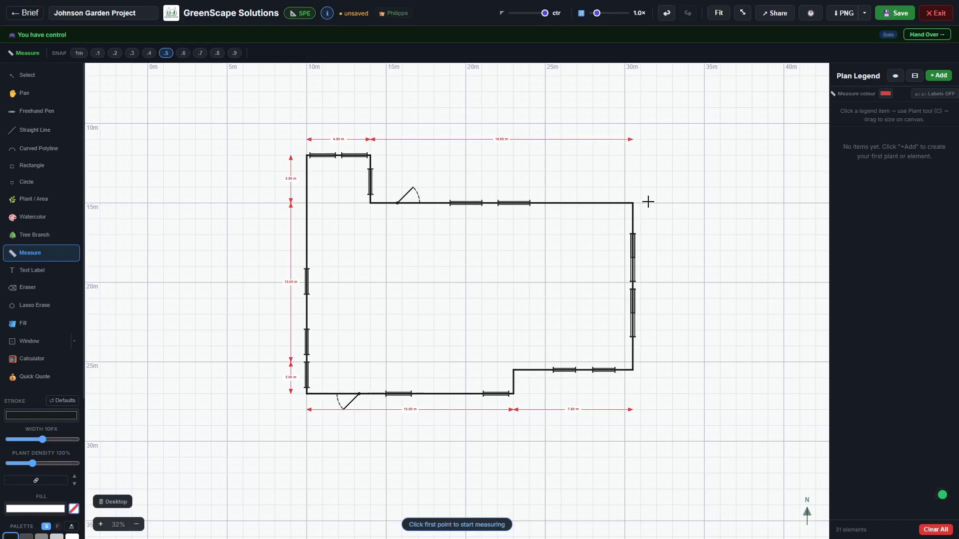
# Dimension the house's right wall from its upper corner to its lower corner, with the dimension line outside the wall
pyautogui.click(649, 204)
pyautogui.click(648, 369)
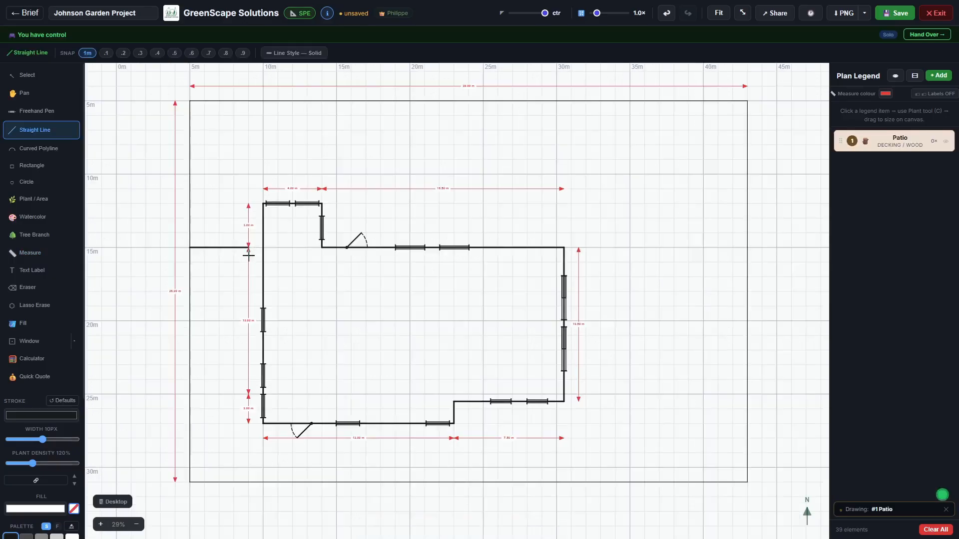
# Complete a straight-line rectangle about 4 m wide and 7 m high between the plot's left boundary and the house
pyautogui.moveTo(248, 247); pyautogui.dragTo(250, 353)
pyautogui.moveTo(251, 353)
pyautogui.mouseDown()
pyautogui.moveTo(189, 350)
pyautogui.moveTo(191, 249)
pyautogui.mouseUp()
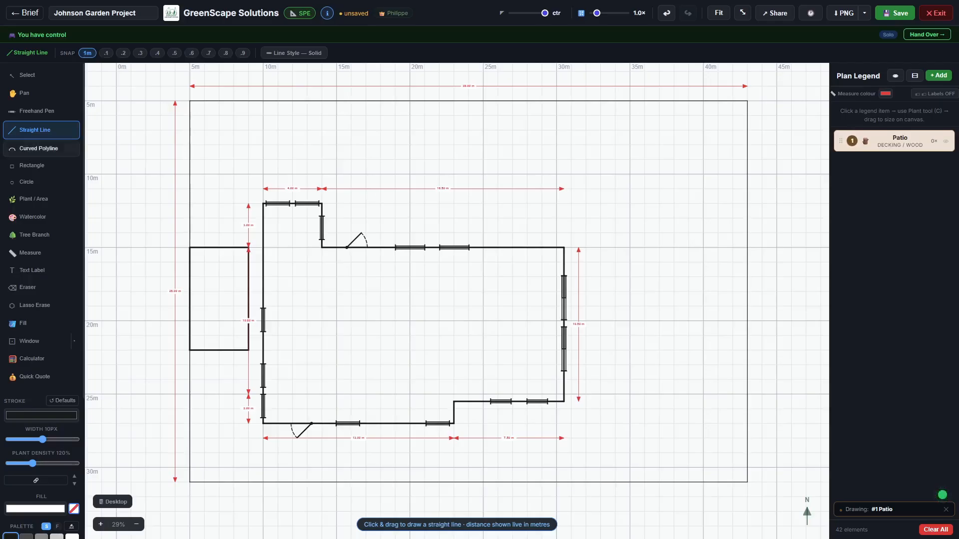
# Sketch a closed freehand shape in the plot's upper-right corner with High smoothing and fill it with the sand texture
pyautogui.click(35, 110)
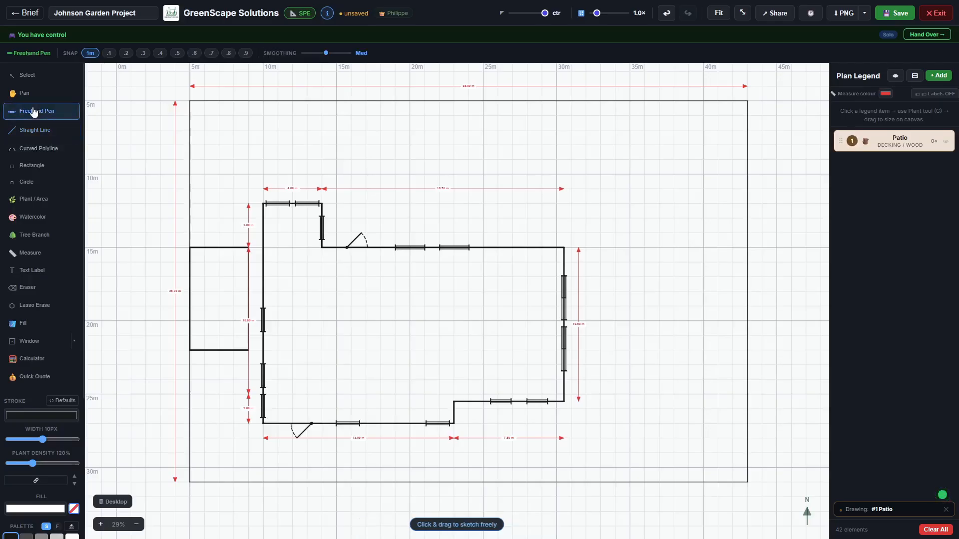
pyautogui.moveTo(326, 53); pyautogui.dragTo(337, 53)
pyautogui.moveTo(638, 131)
pyautogui.mouseDown()
pyautogui.moveTo(608, 142)
pyautogui.moveTo(597, 160)
pyautogui.moveTo(603, 191)
pyautogui.moveTo(630, 206)
pyautogui.moveTo(664, 202)
pyautogui.moveTo(683, 178)
pyautogui.moveTo(686, 149)
pyautogui.moveTo(675, 132)
pyautogui.moveTo(642, 127)
pyautogui.mouseUp()
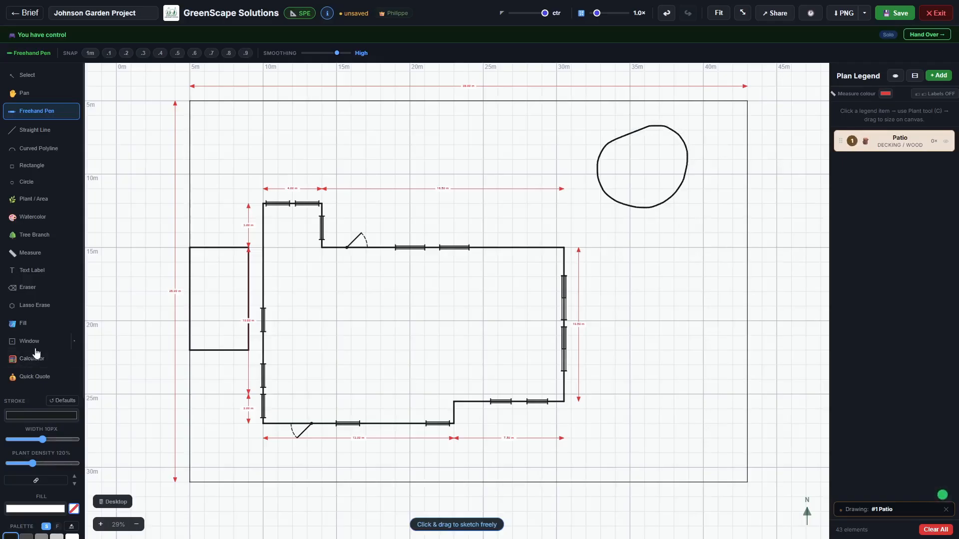
pyautogui.click(29, 324)
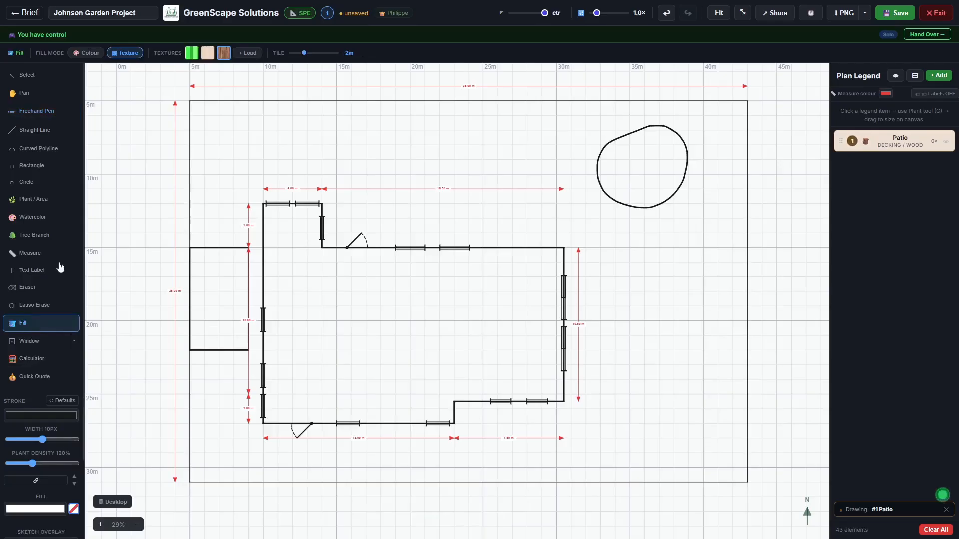
pyautogui.click(207, 55)
pyautogui.click(637, 166)
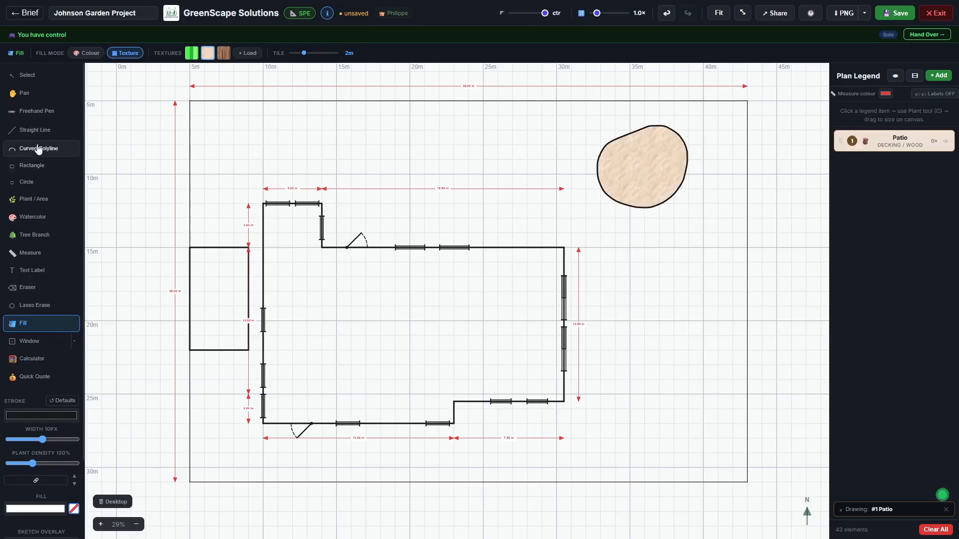
# Draw a circle below the sand-textured freehand shape and fill it with solid yellow
pyautogui.click(28, 183)
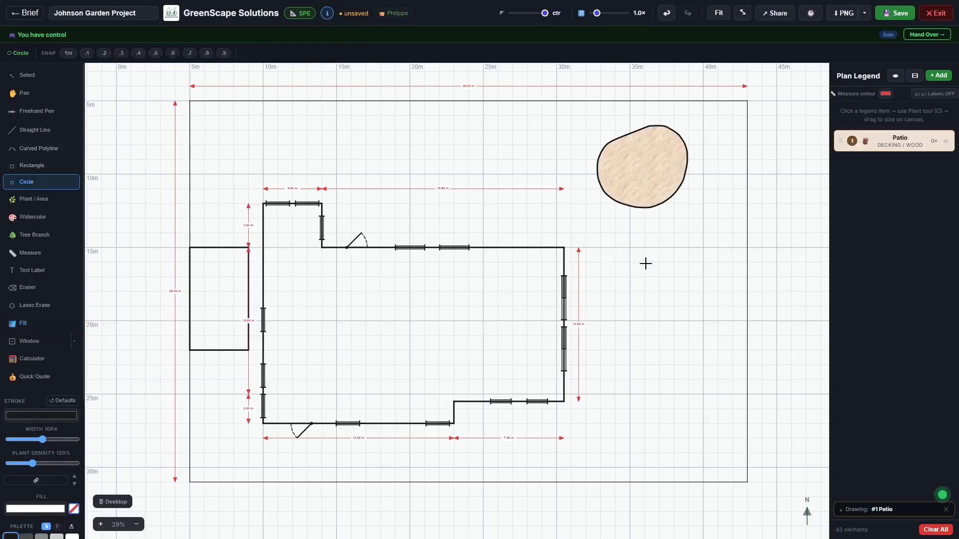
pyautogui.moveTo(645, 264); pyautogui.dragTo(674, 293)
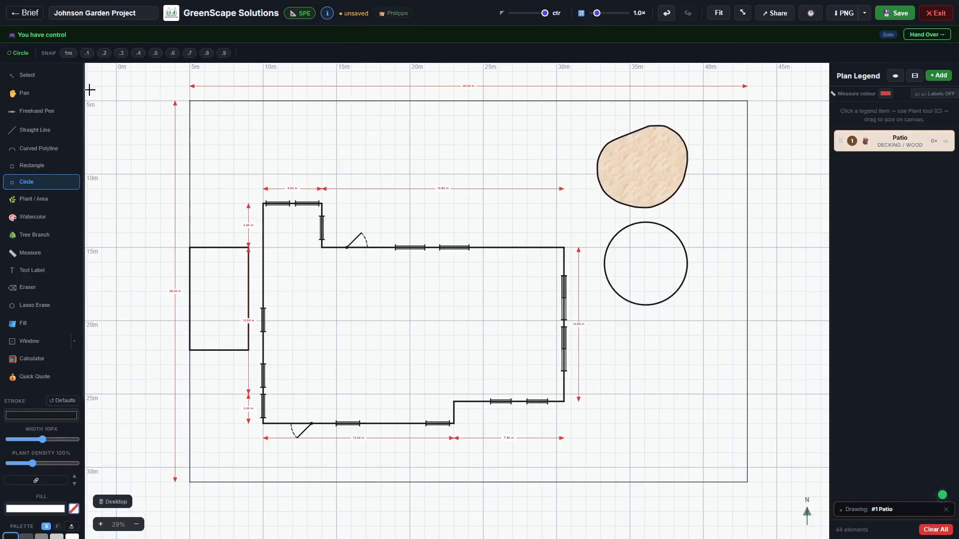
pyautogui.click(25, 326)
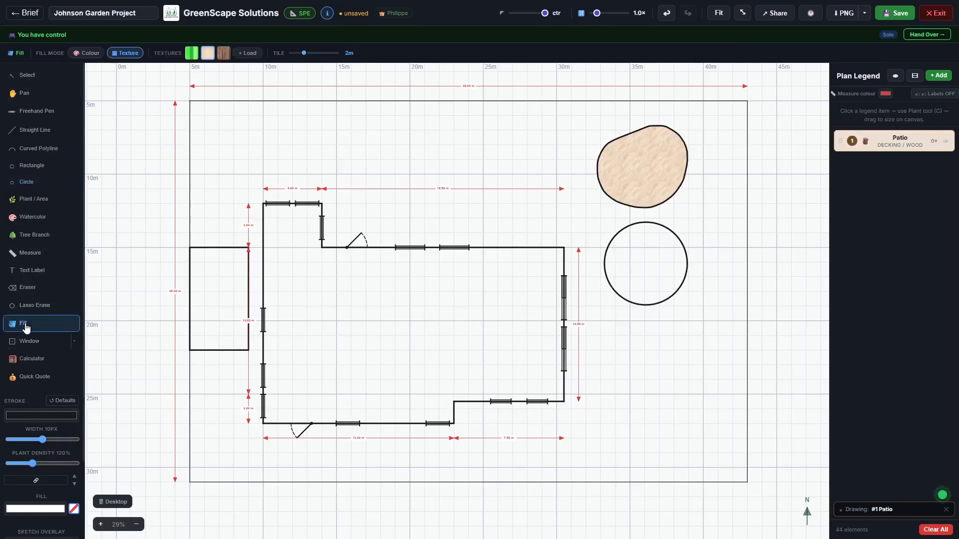
pyautogui.click(91, 54)
pyautogui.scroll(-4, 40, 382)
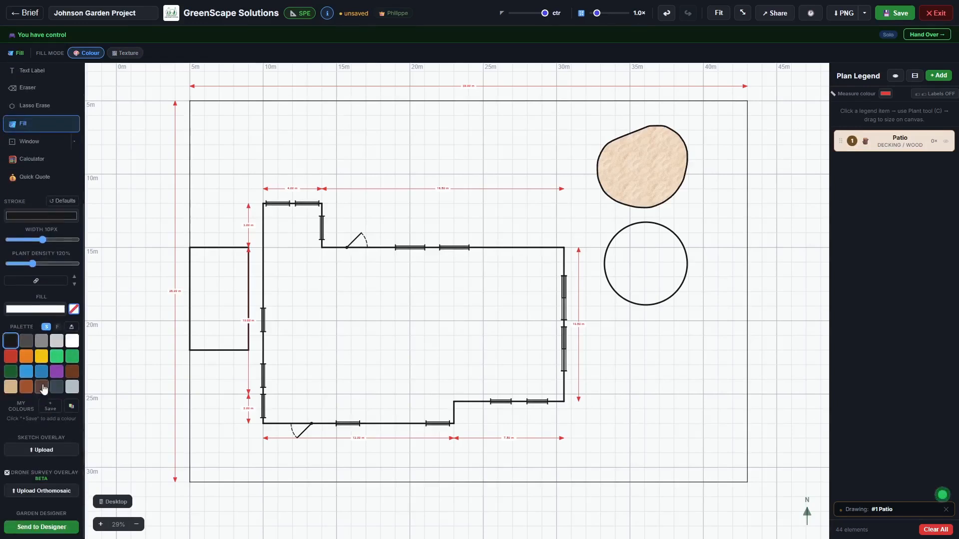
pyautogui.click(41, 357)
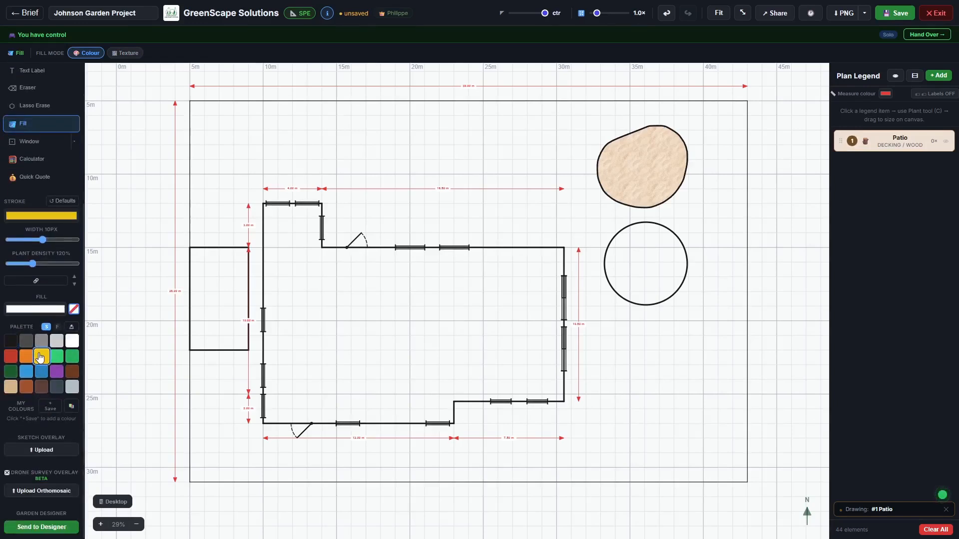
pyautogui.click(75, 285)
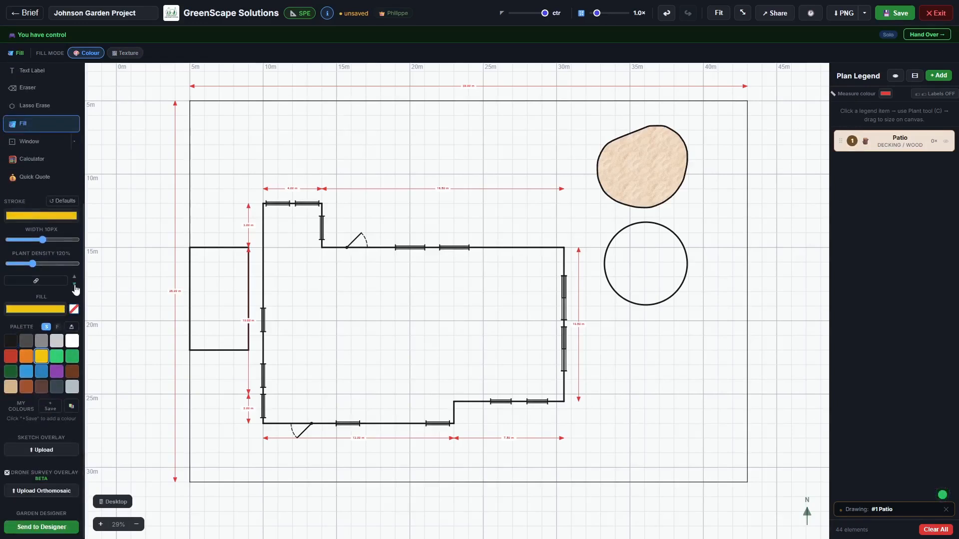
pyautogui.click(644, 259)
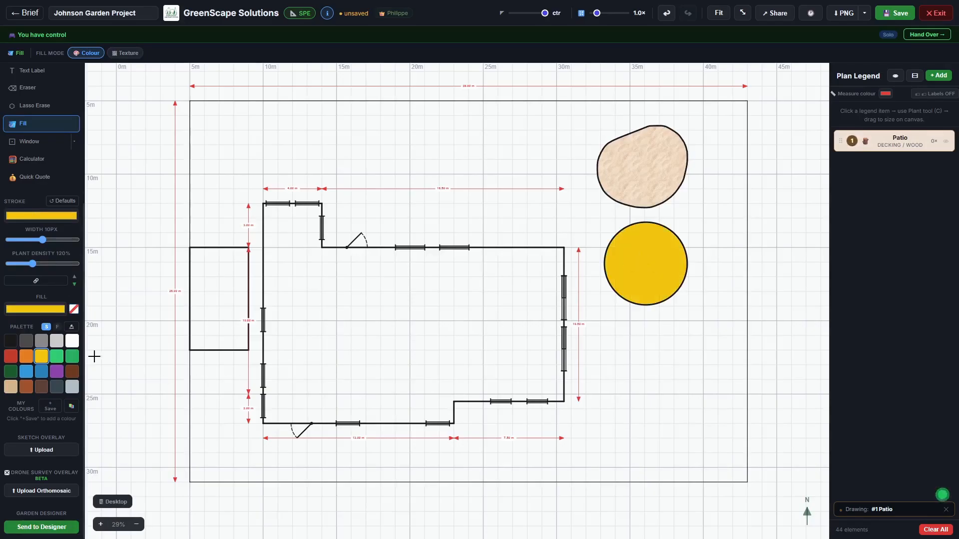
# Refill the yellow circle with light green and draw a smaller light green circle below it with a 0 px stroke
pyautogui.click(56, 357)
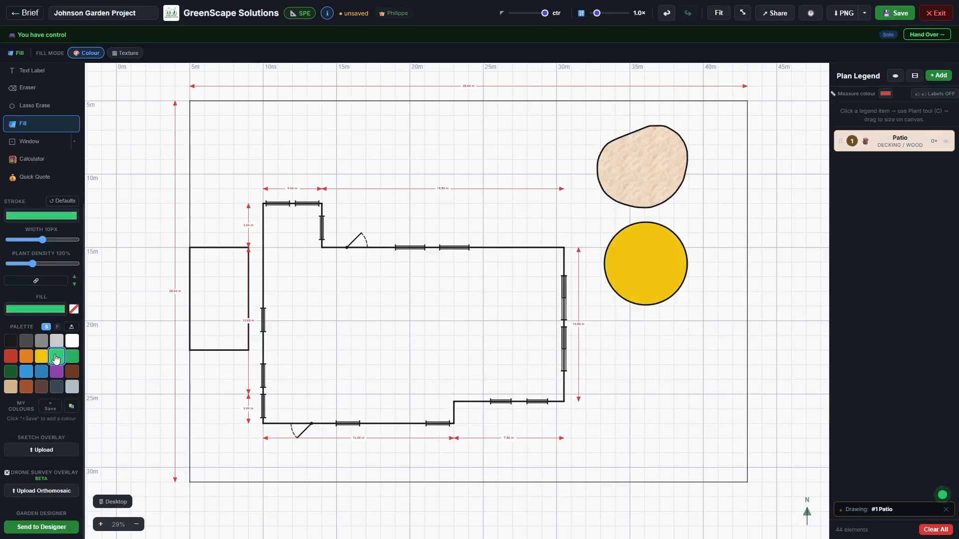
pyautogui.click(641, 262)
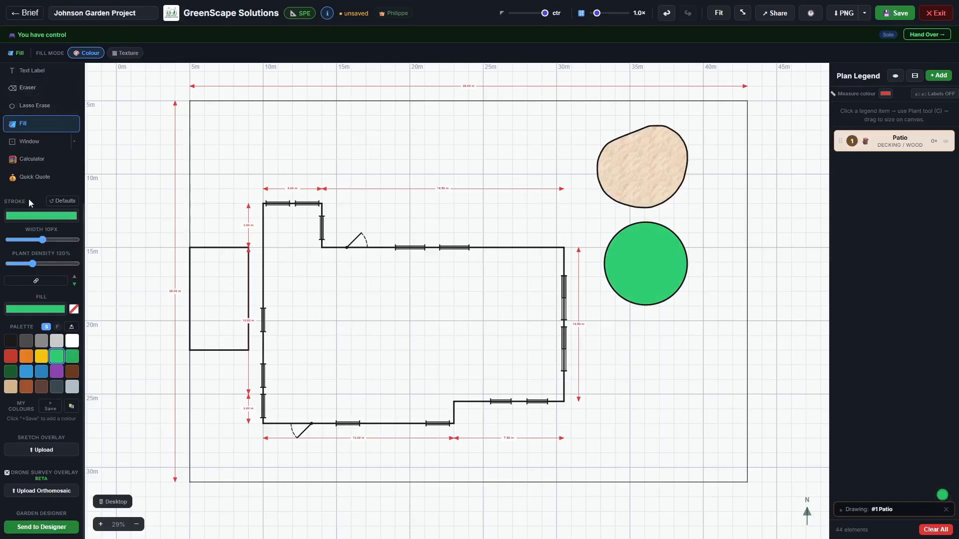
pyautogui.scroll(3, 28, 198)
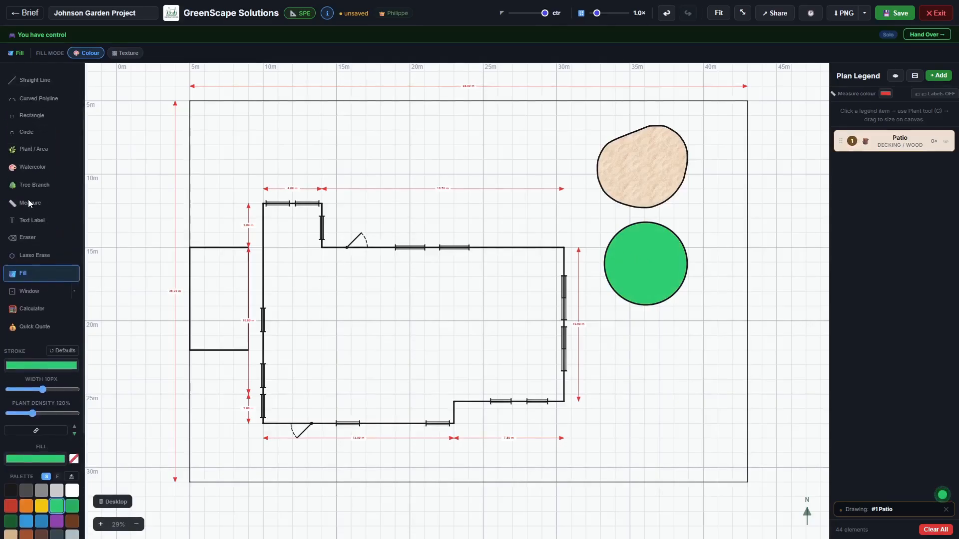
pyautogui.click(27, 132)
pyautogui.scroll(-1, 44, 292)
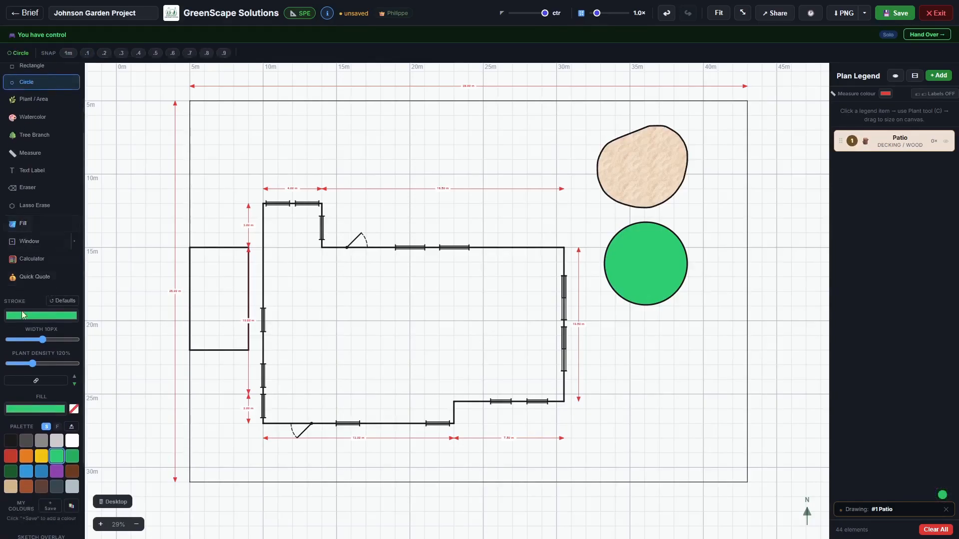
pyautogui.moveTo(43, 340); pyautogui.dragTo(1, 346)
pyautogui.moveTo(631, 358); pyautogui.dragTo(650, 378)
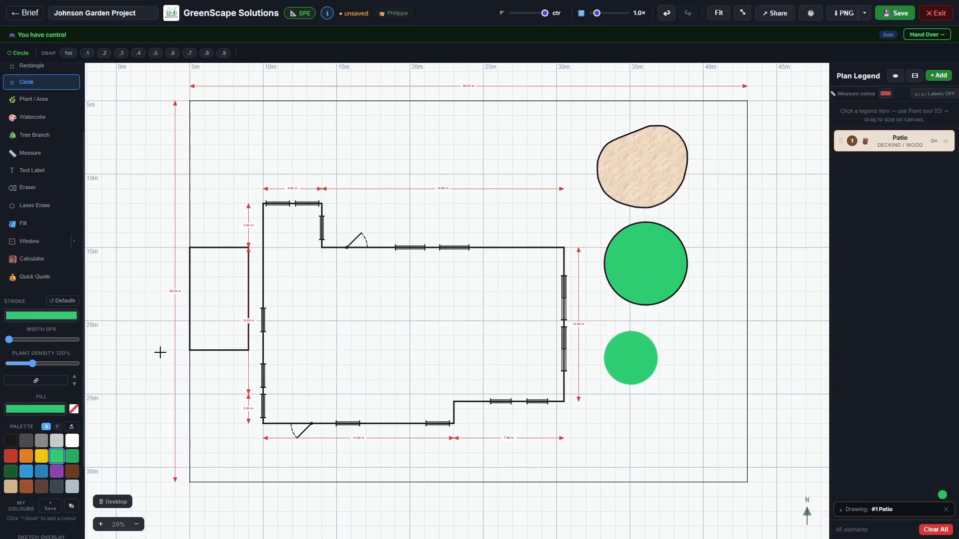
# Draw a wide rectangle above the house with no fill and a 0 px stroke, undoing the first attempt
pyautogui.scroll(4, 19, 223)
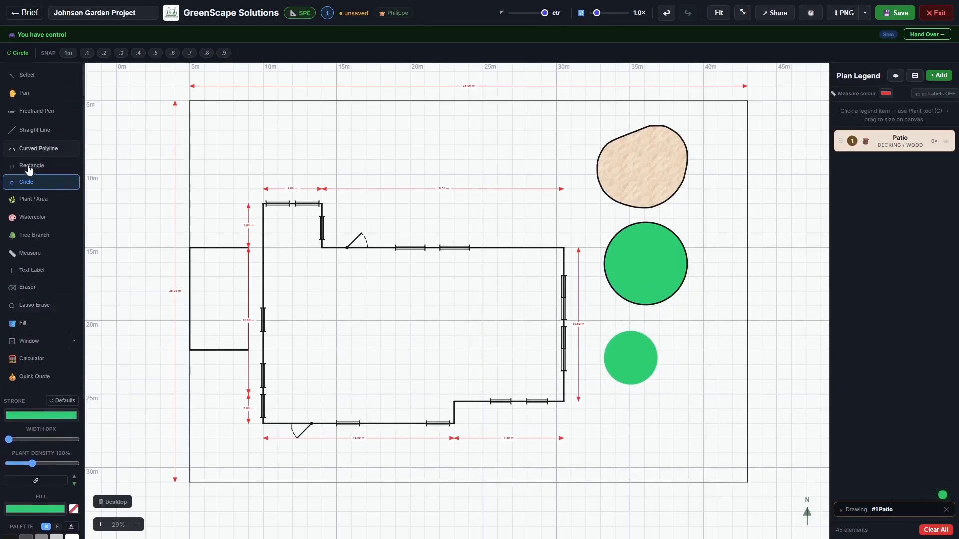
pyautogui.click(30, 170)
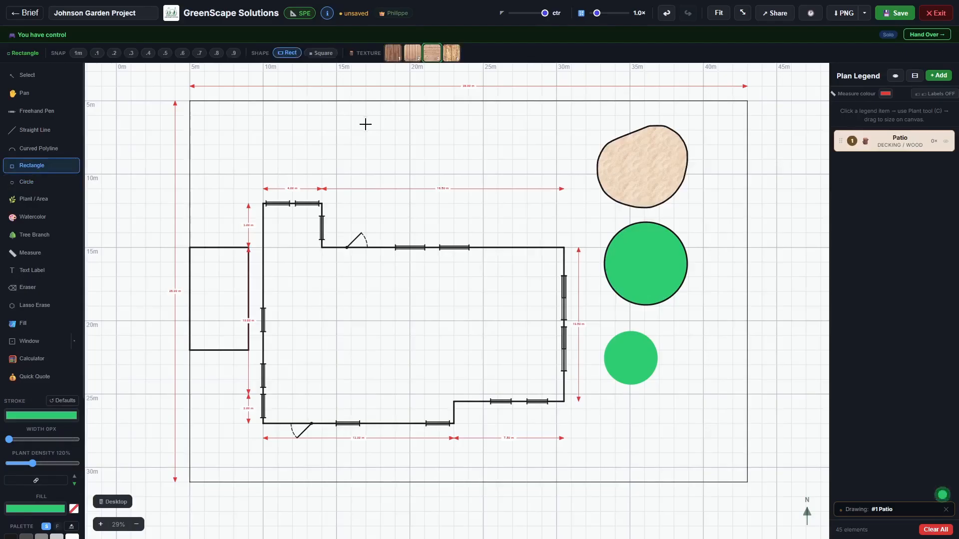
pyautogui.moveTo(365, 125); pyautogui.dragTo(370, 157)
pyautogui.click(666, 13)
pyautogui.click(73, 508)
pyautogui.moveTo(9, 441); pyautogui.dragTo(2, 441)
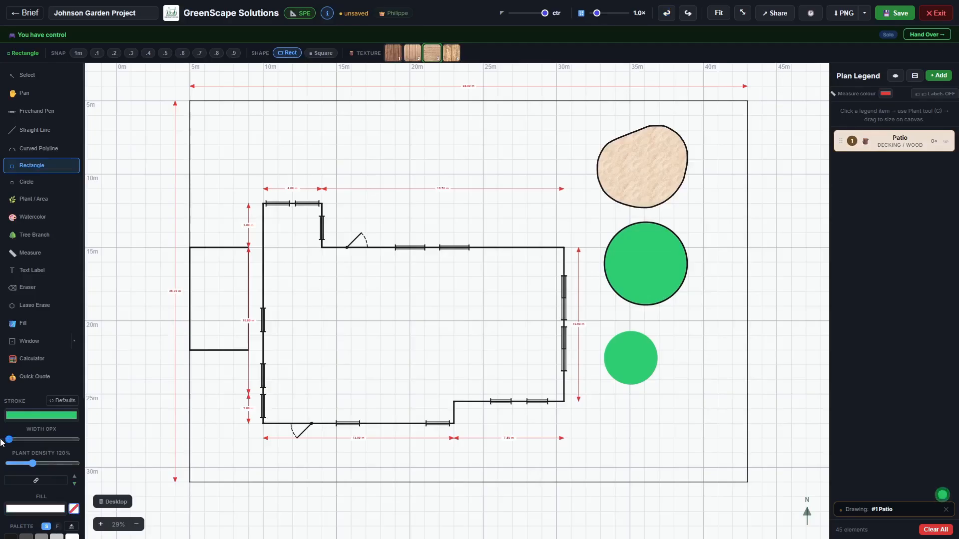
pyautogui.moveTo(355, 125); pyautogui.dragTo(496, 173)
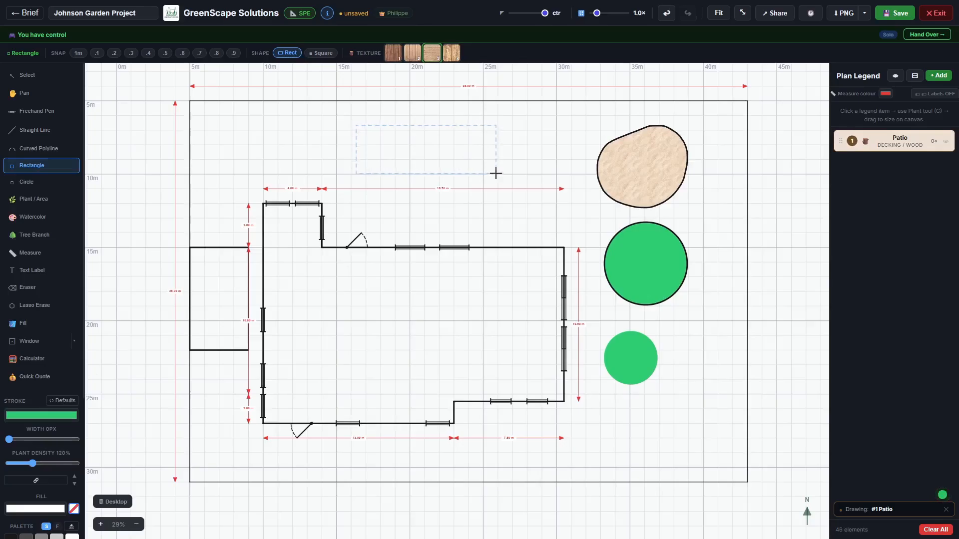
# Fill the borderless rectangle above the house with the sand texture
pyautogui.click(30, 325)
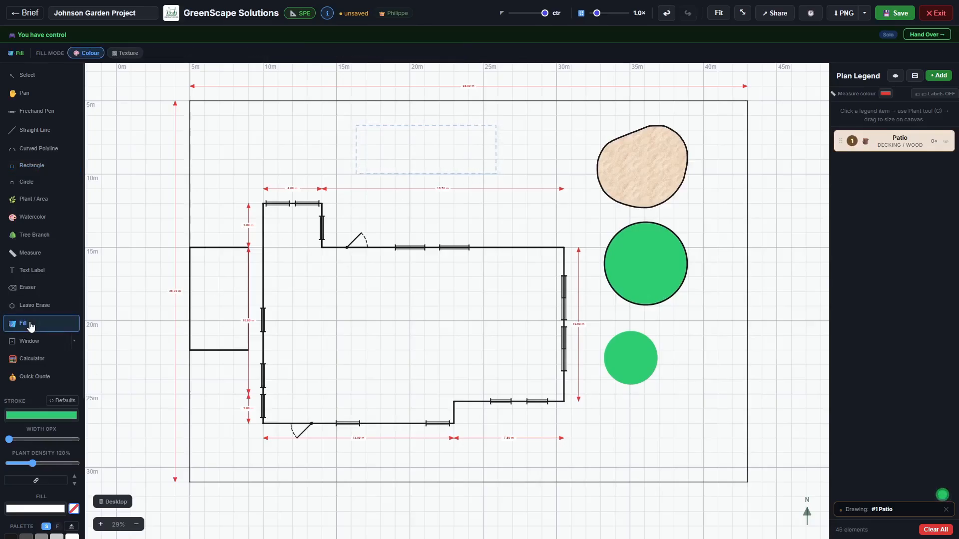
pyautogui.click(129, 53)
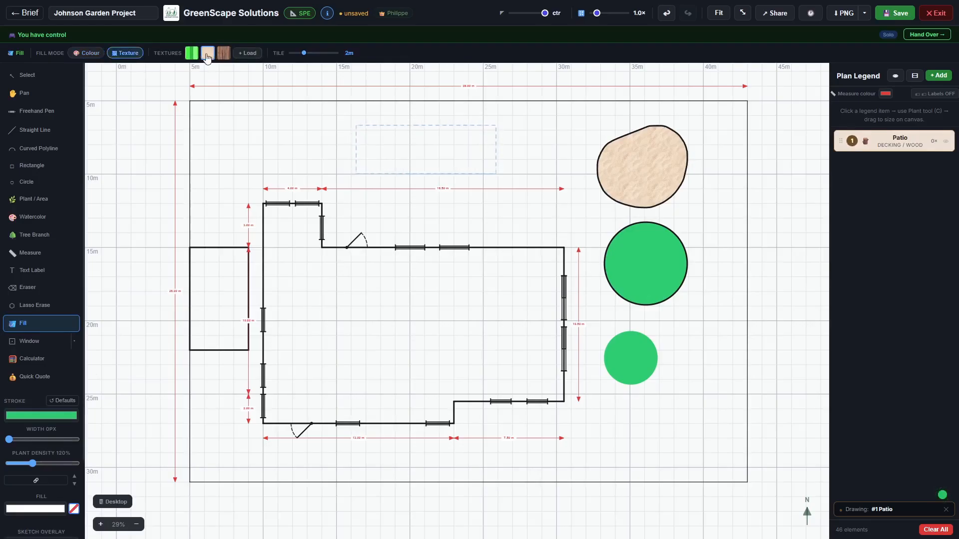
pyautogui.click(430, 148)
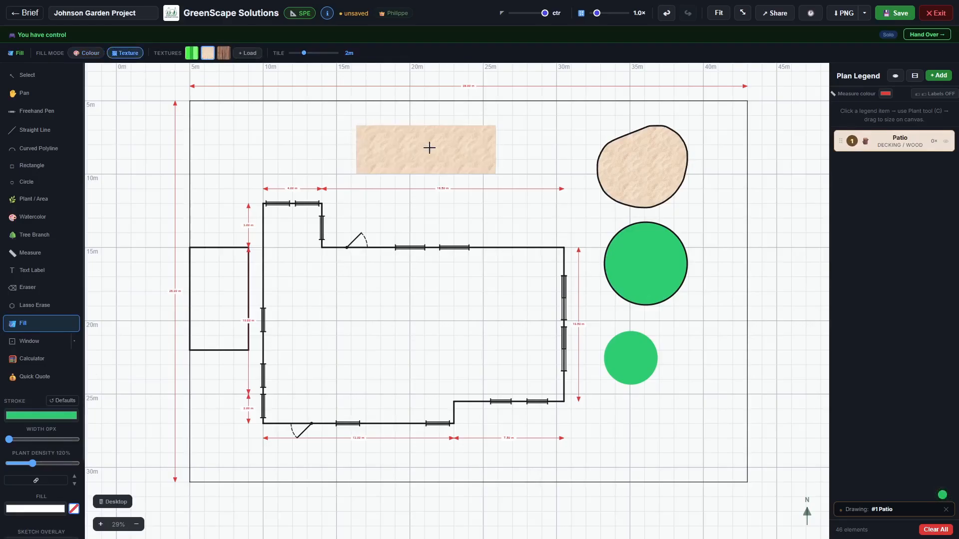
# Move the sand-textured rectangle about 6 m to the right and erase it
pyautogui.click(28, 77)
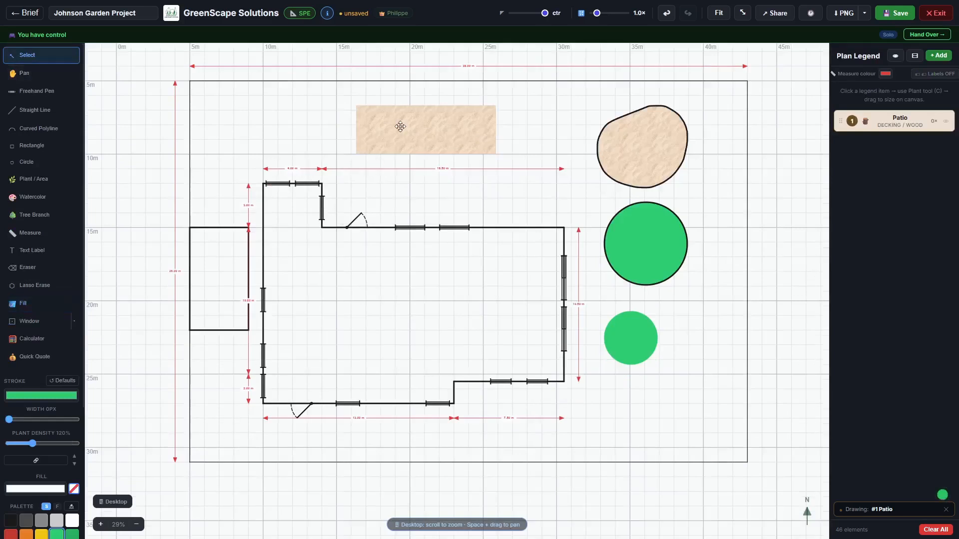
pyautogui.moveTo(413, 126); pyautogui.dragTo(502, 129)
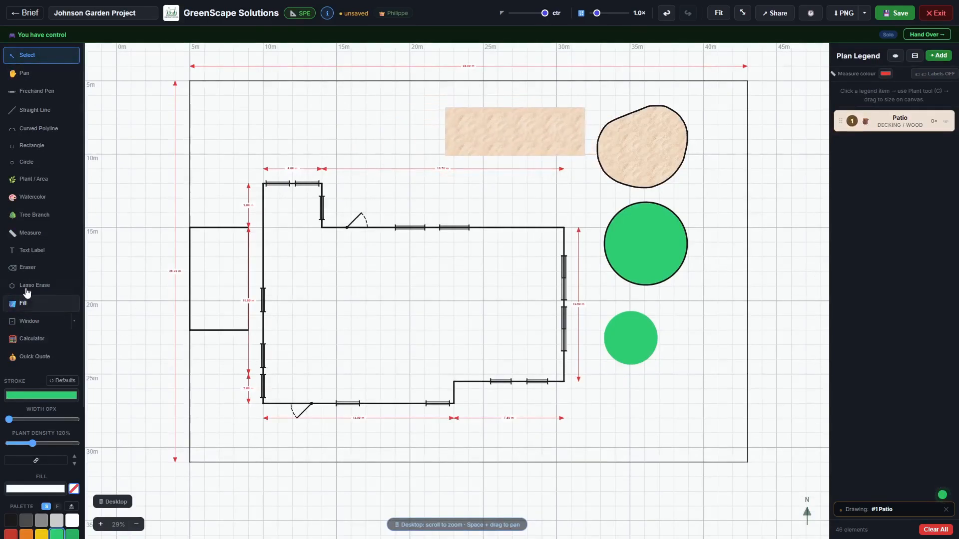
pyautogui.click(29, 268)
pyautogui.click(509, 150)
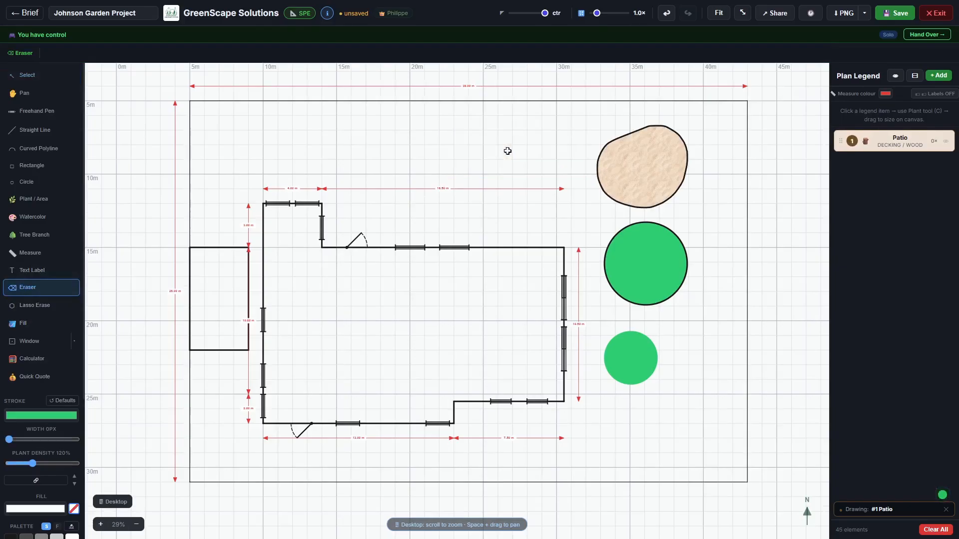
# Lasso-erase the freehand sand shape and both green circles on the right side of the plot
pyautogui.click(38, 304)
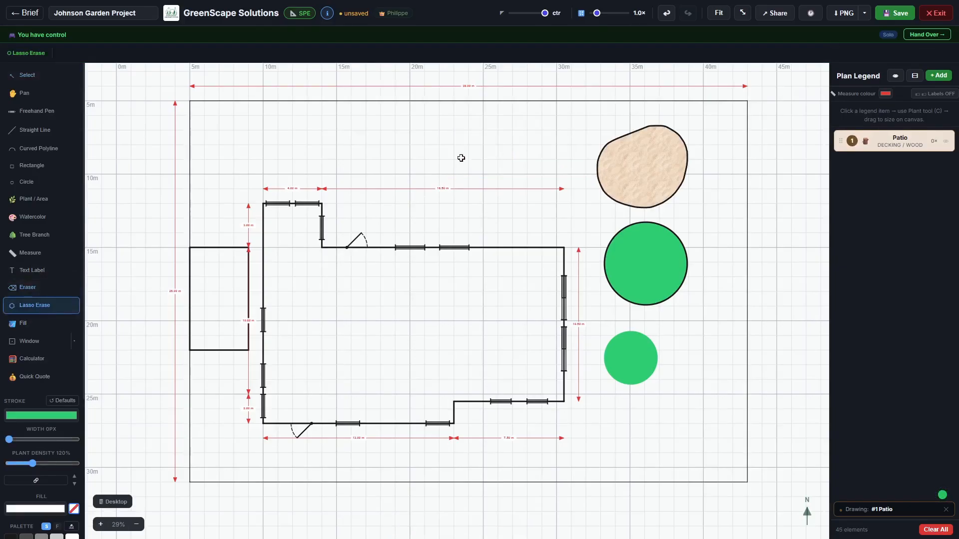
pyautogui.moveTo(597, 132)
pyautogui.mouseDown()
pyautogui.moveTo(602, 285)
pyautogui.moveTo(629, 374)
pyautogui.moveTo(751, 353)
pyautogui.moveTo(719, 345)
pyautogui.mouseUp()
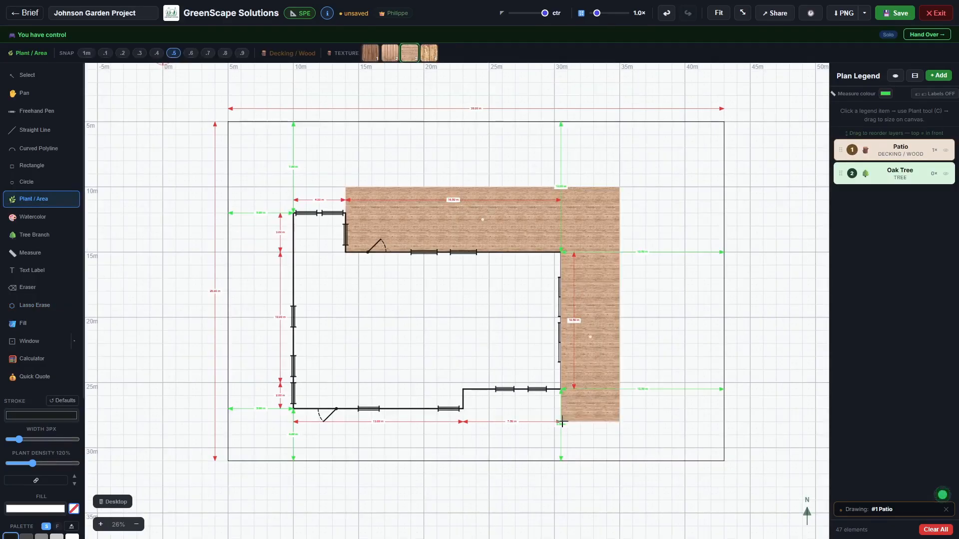
# Extend the Patio decking along the recessed lower-right wall, joining it to the strip beside the right wall
pyautogui.moveTo(562, 423); pyautogui.dragTo(464, 391)
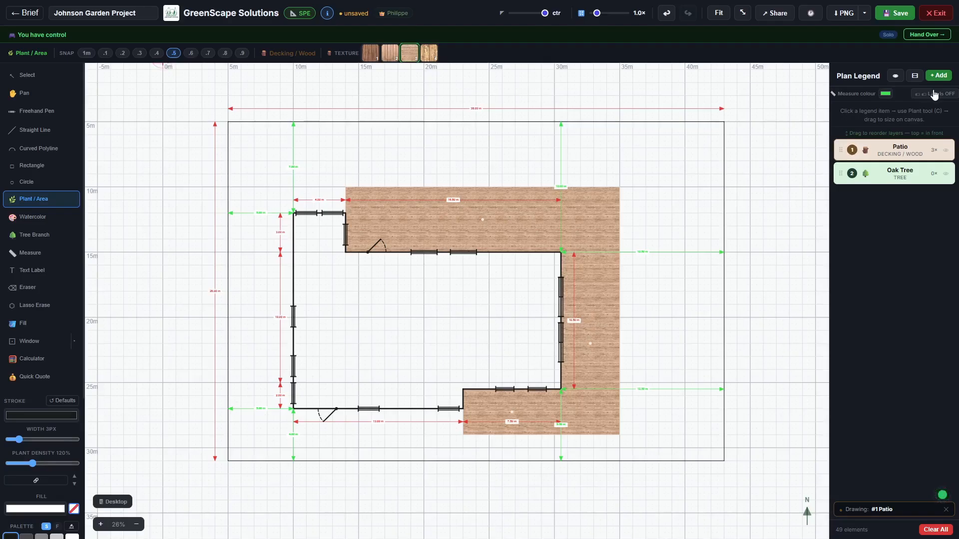
# Add a Lawn item named "Grass" to the plan legend
pyautogui.click(938, 75)
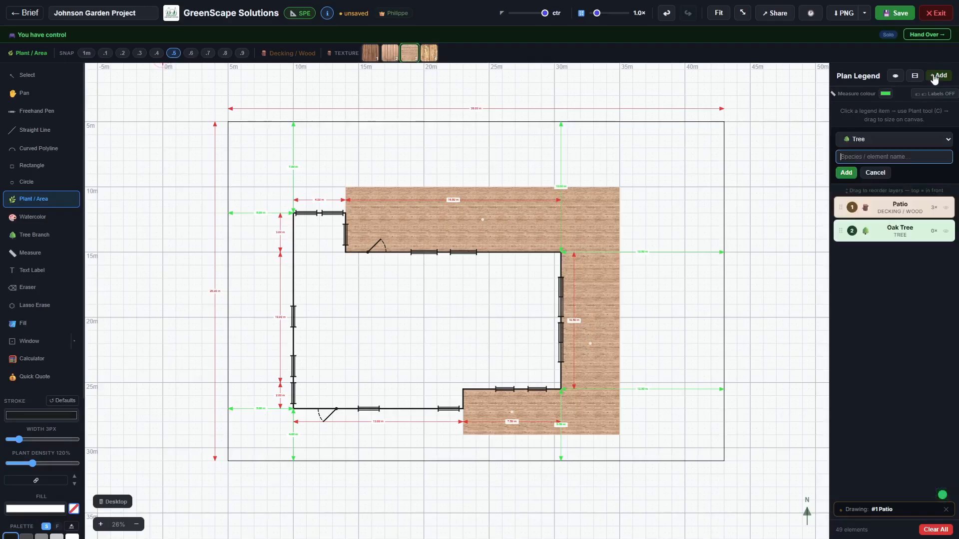
pyautogui.click(942, 144)
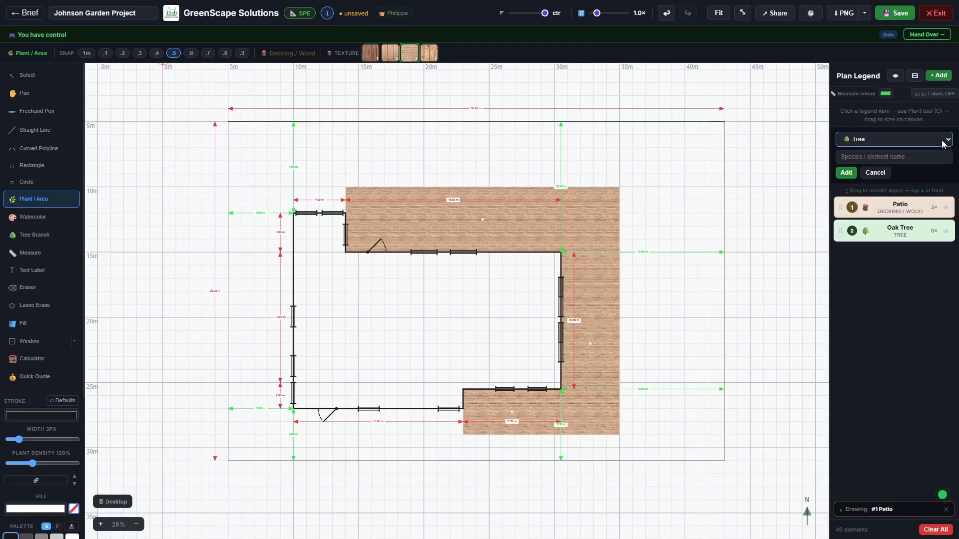
pyautogui.click(868, 260)
pyautogui.click(840, 155)
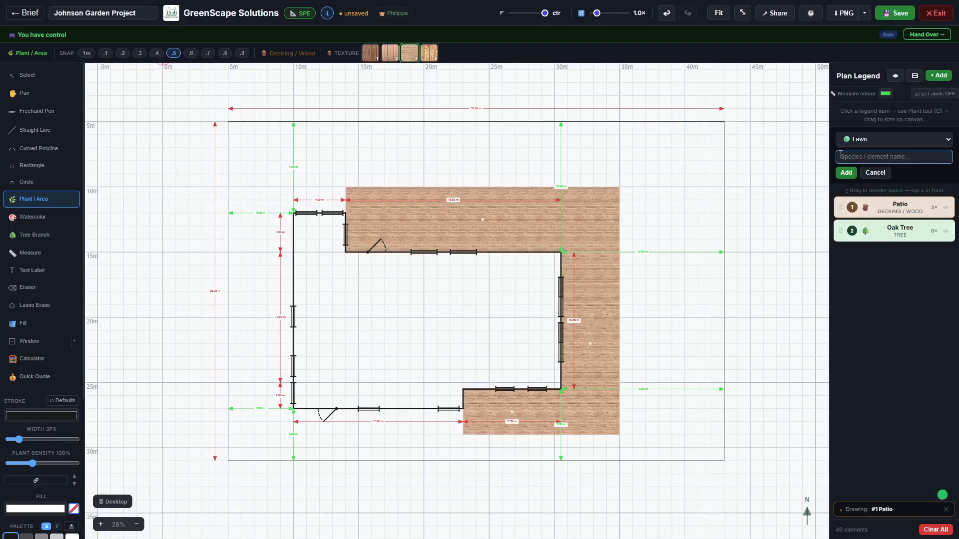
pyautogui.write('Grass')
pyautogui.click(847, 172)
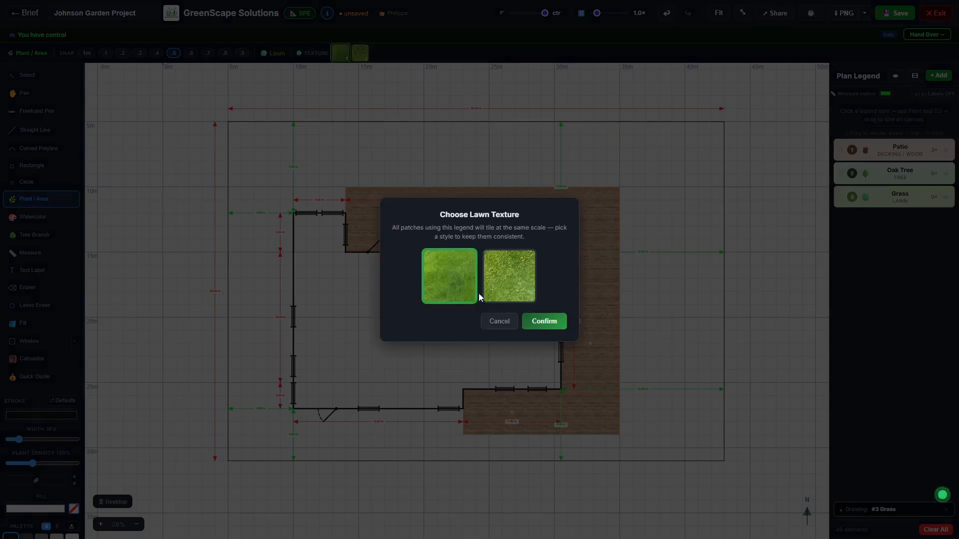
# Using the first lawn texture and 1 m snapping, lay Grass strips along the plot's upper, right and lower boundaries outside the patio
pyautogui.click(544, 322)
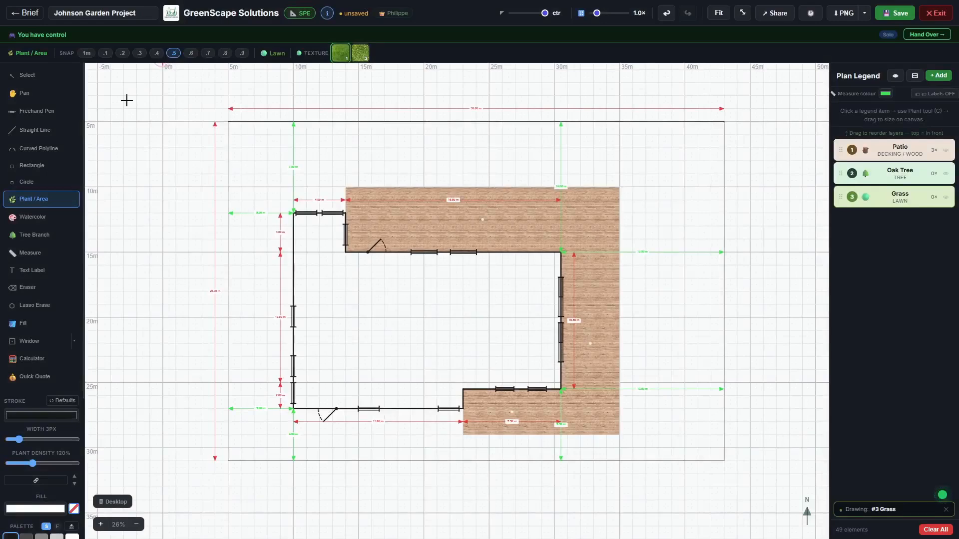
pyautogui.click(85, 55)
pyautogui.moveTo(346, 122); pyautogui.dragTo(724, 186)
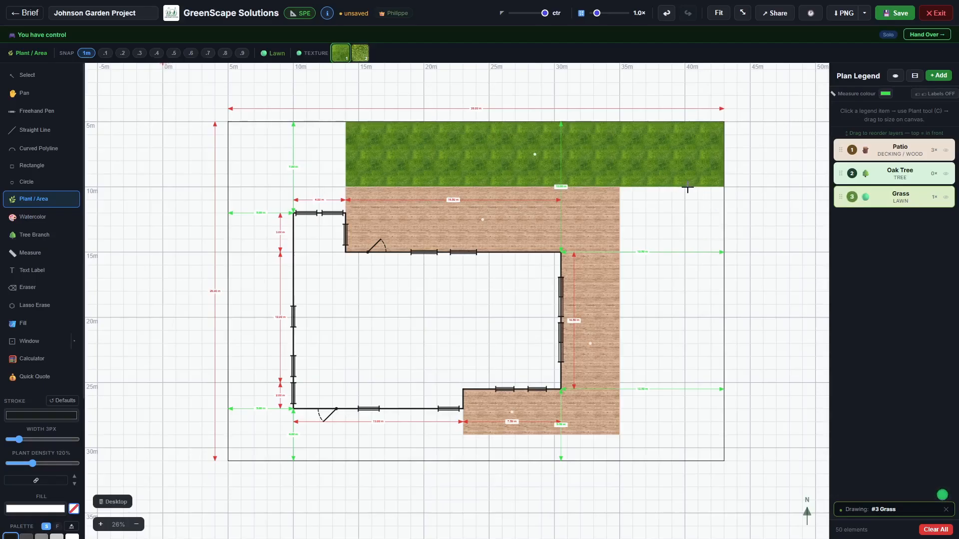
pyautogui.moveTo(687, 188); pyautogui.dragTo(722, 461)
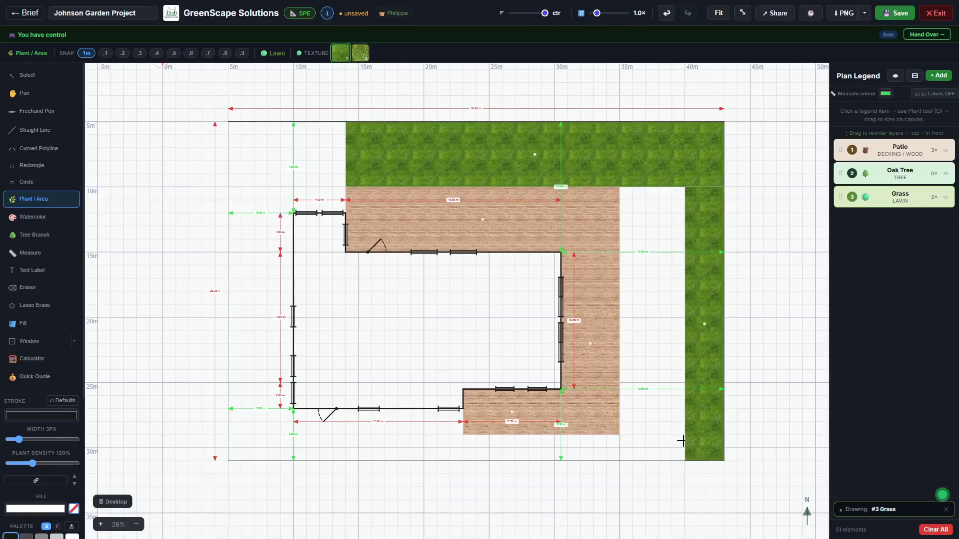
pyautogui.moveTo(683, 437); pyautogui.dragTo(466, 459)
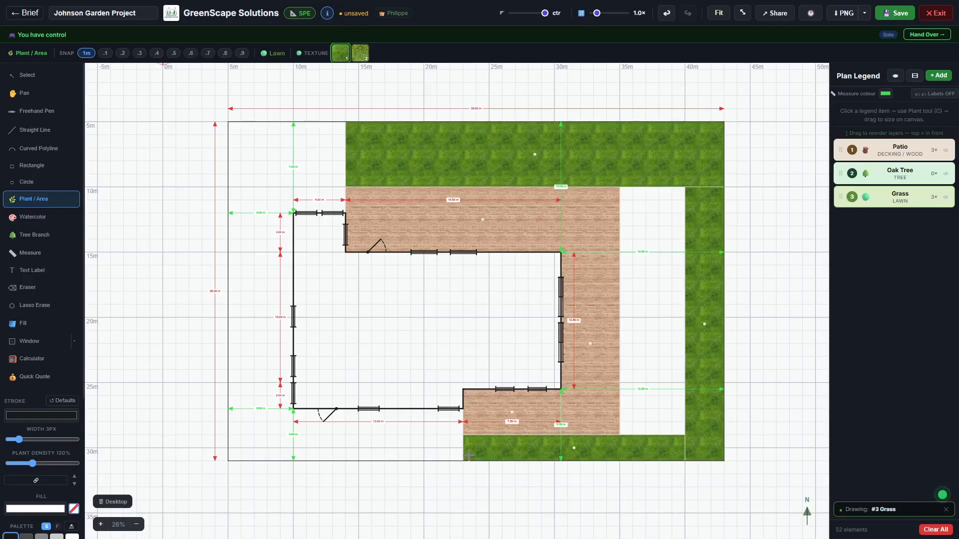
# Add a Hedge / Topiary item named "Hedge" to the plan legend
pyautogui.click(937, 76)
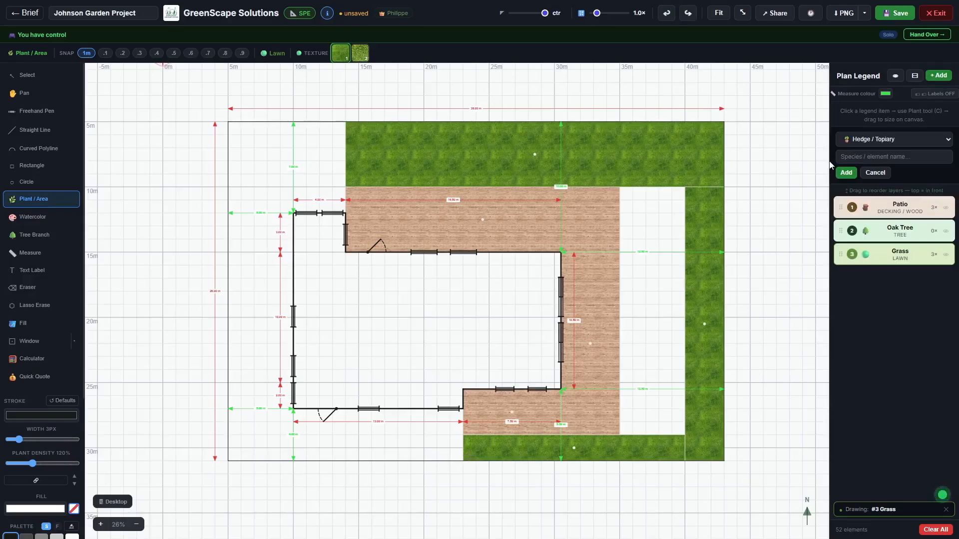
pyautogui.click(844, 159)
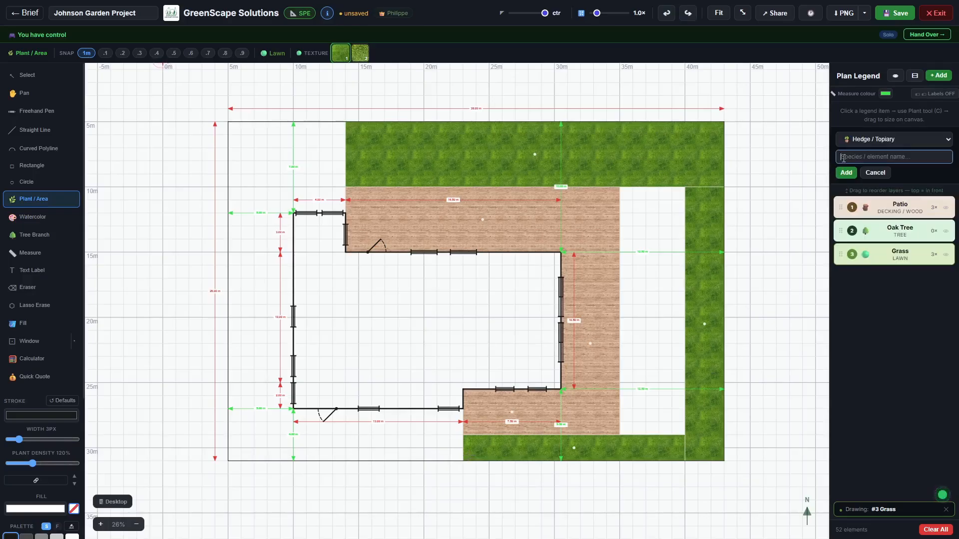
pyautogui.write('Fie')
pyautogui.write('dge')
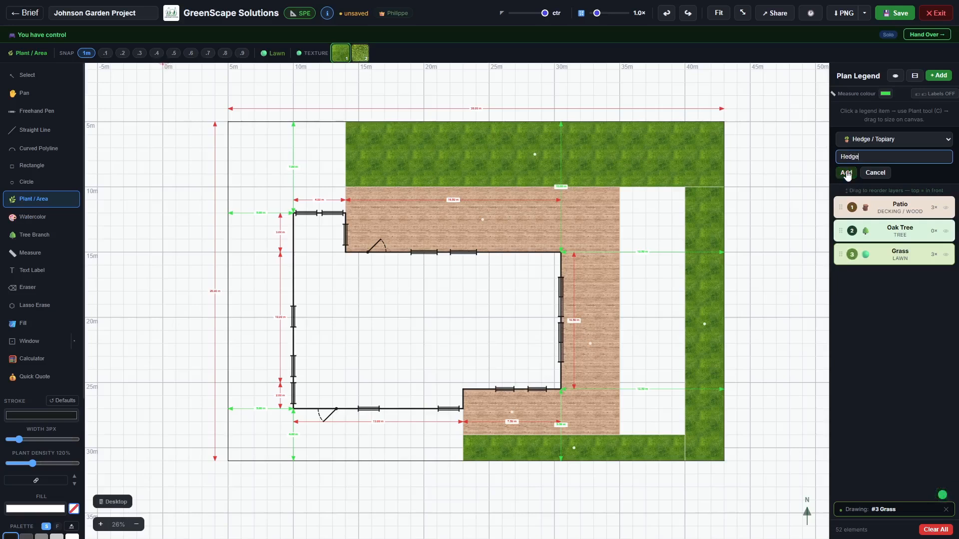
pyautogui.click(846, 173)
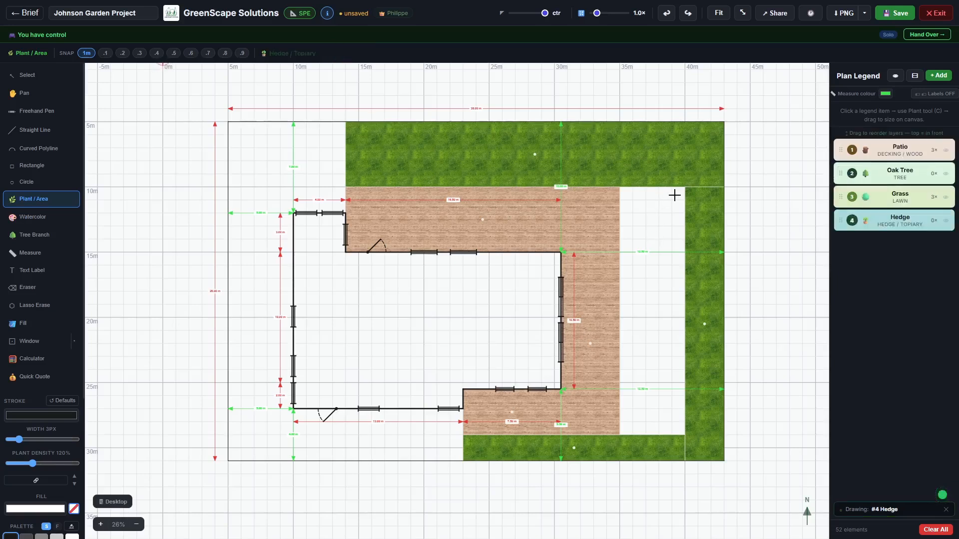
# Draw a vertical Hedge about 6 m long at the upper inner edge of the right lawn strip and move Hedge above Grass in the layer order
pyautogui.moveTo(672, 188); pyautogui.dragTo(677, 265)
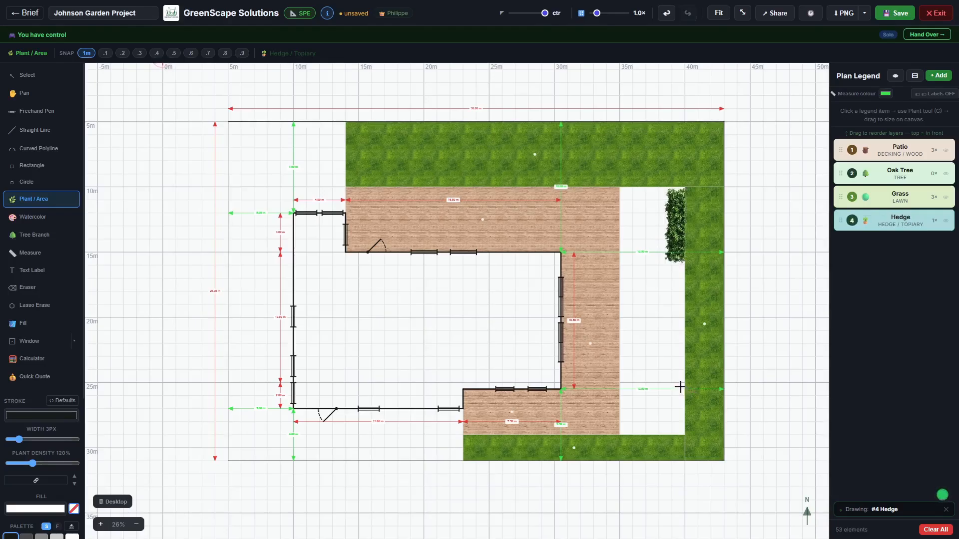
pyautogui.click(31, 80)
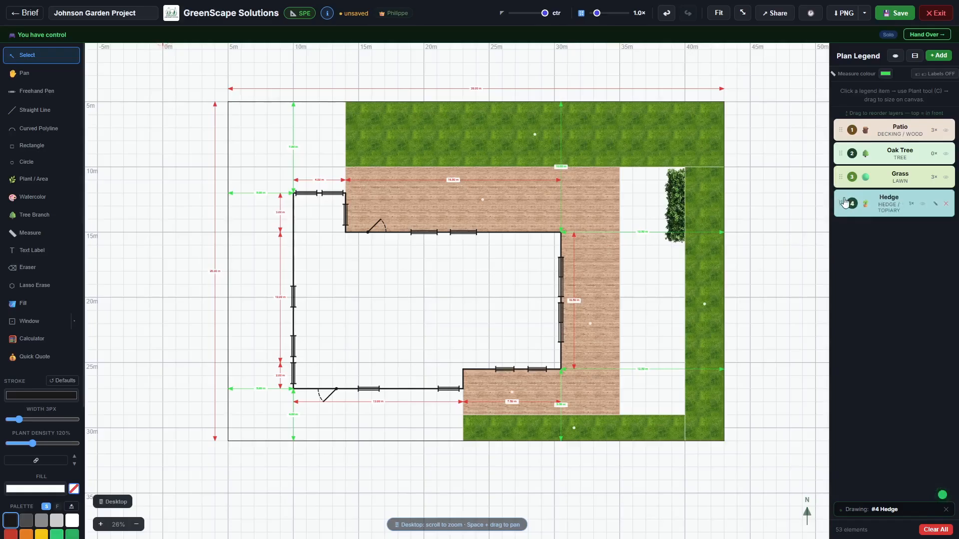
pyautogui.moveTo(887, 209); pyautogui.dragTo(878, 171)
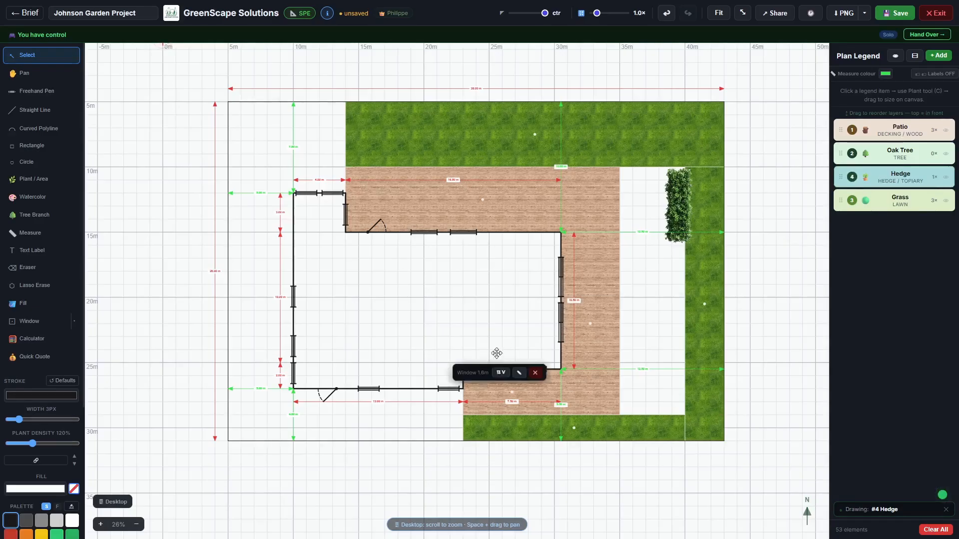
# Draw a second vertical Hedge about 7 m long at the lower inner edge of the right lawn strip
pyautogui.click(893, 179)
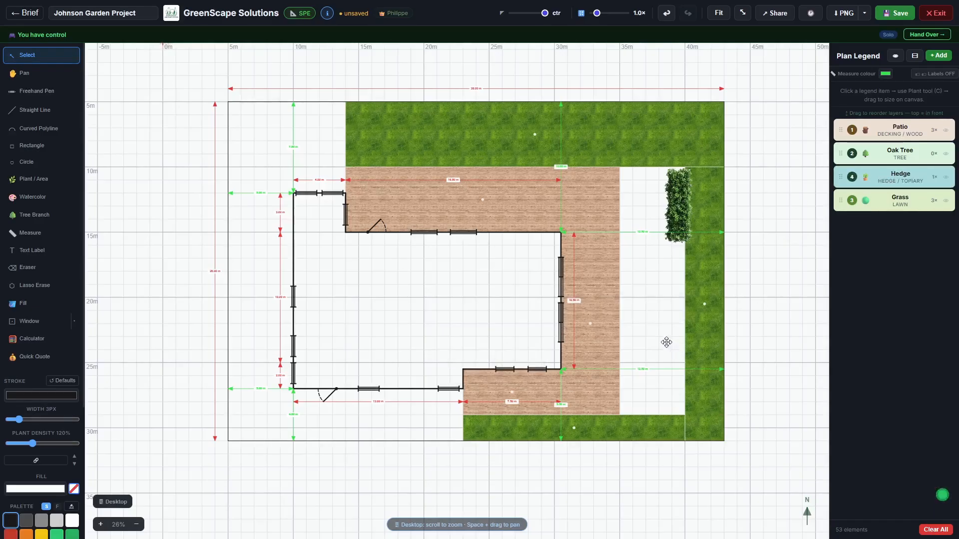
pyautogui.click(890, 180)
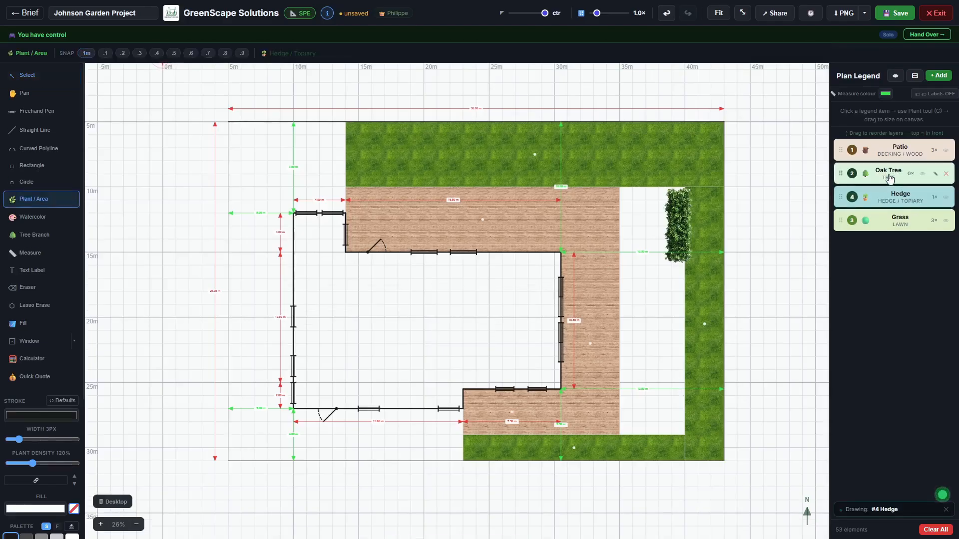
pyautogui.click(889, 200)
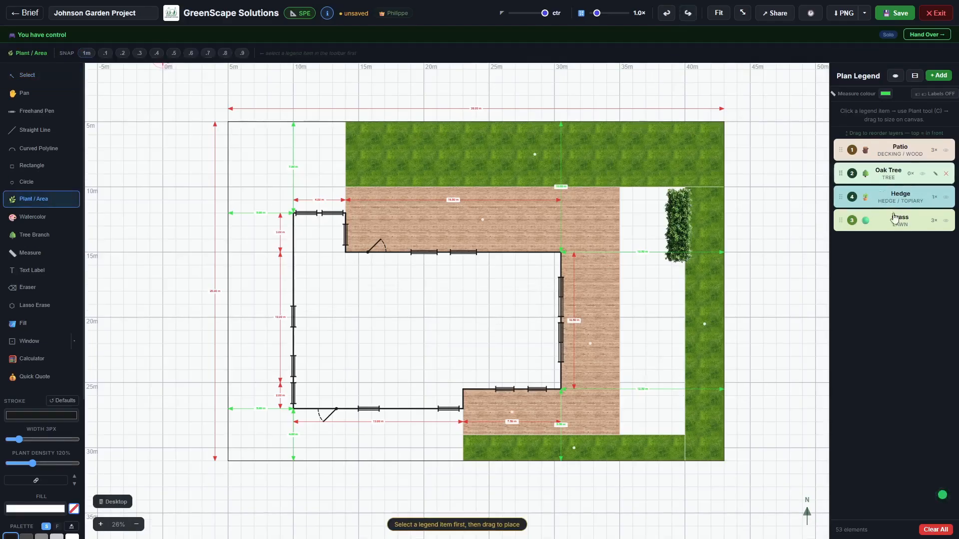
pyautogui.click(899, 197)
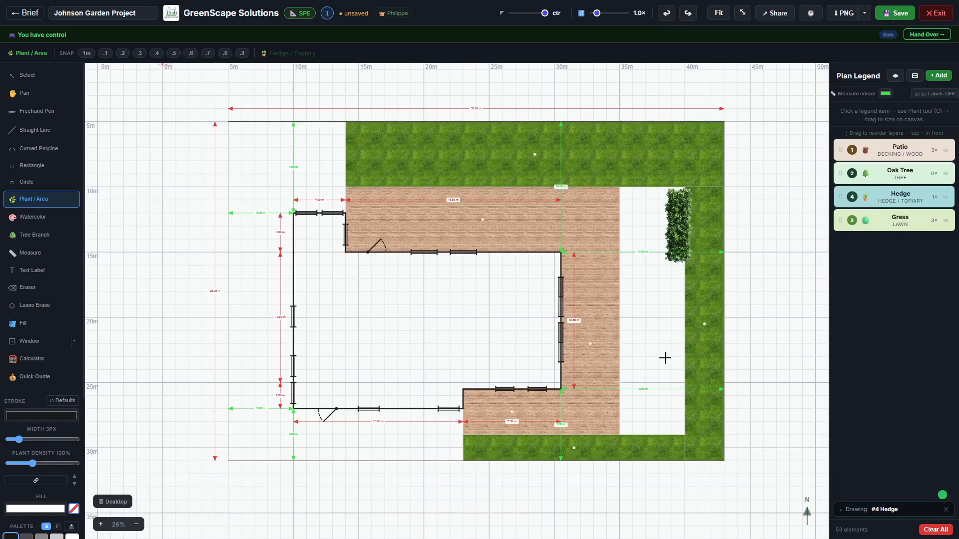
pyautogui.moveTo(662, 358); pyautogui.dragTo(686, 447)
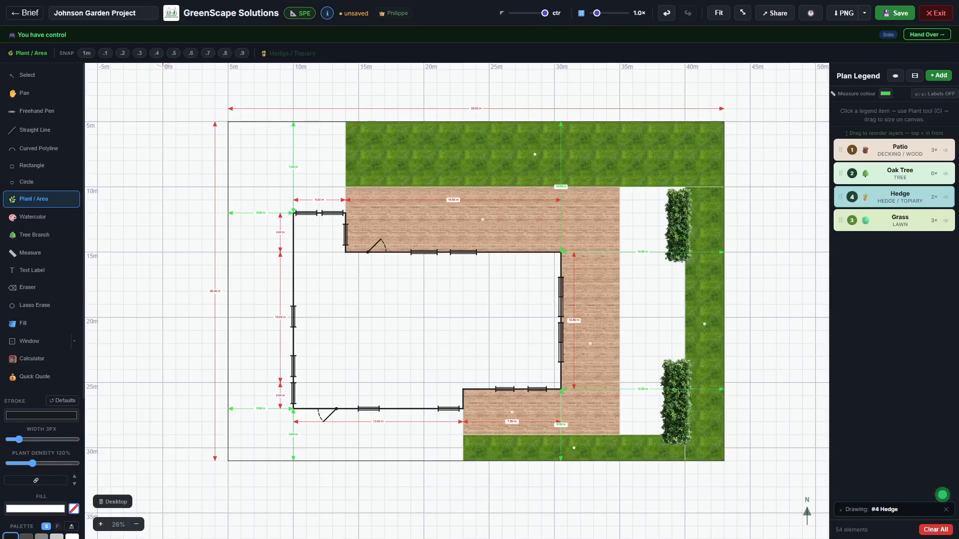
pyautogui.click(940, 76)
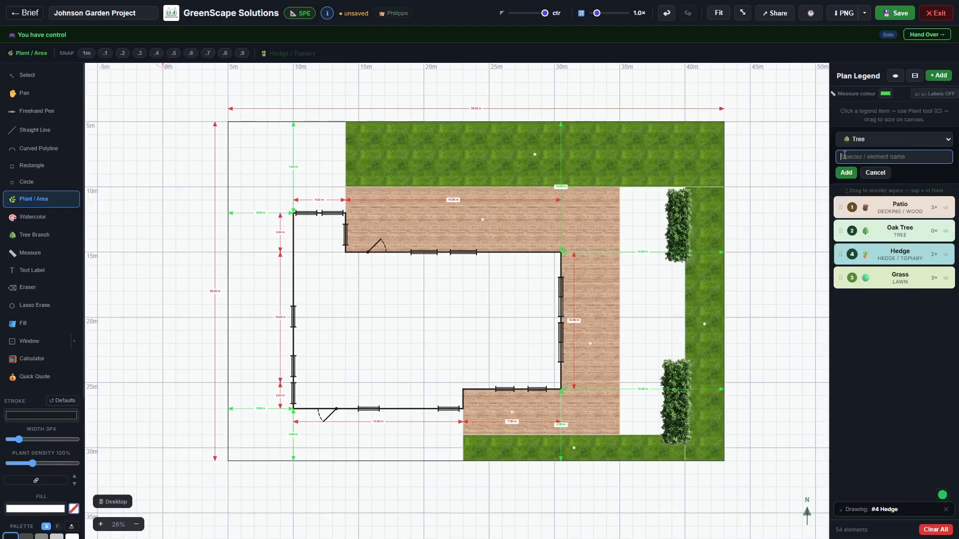
pyautogui.write('Lava')
pyautogui.click(880, 173)
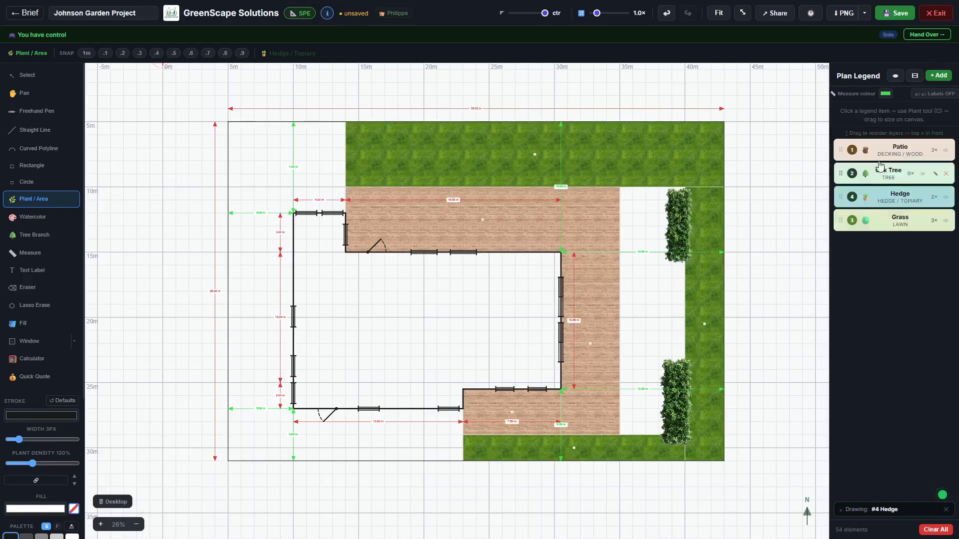
# Add a Perennial legend item named "Lavanda" and move it above Hedge in the layer order
pyautogui.click(938, 77)
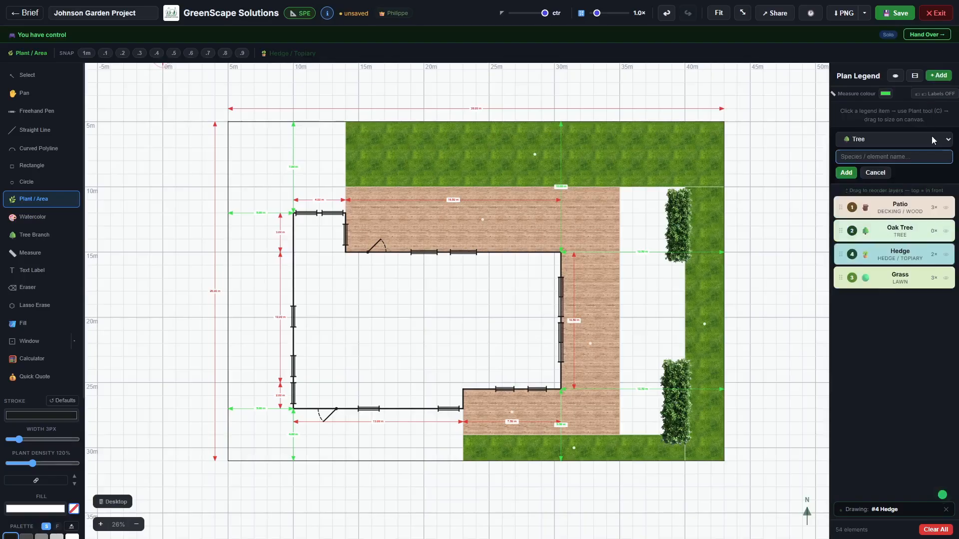
pyautogui.click(880, 179)
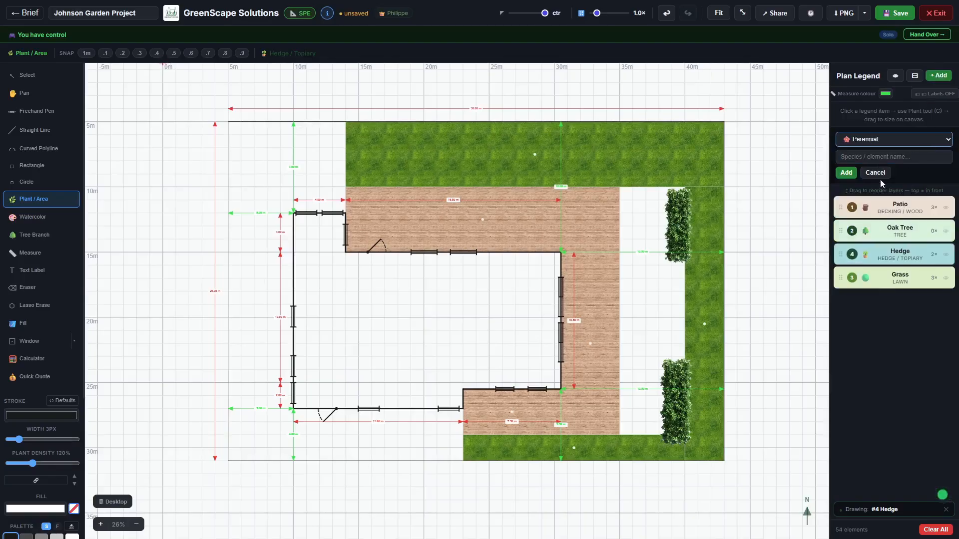
pyautogui.click(847, 157)
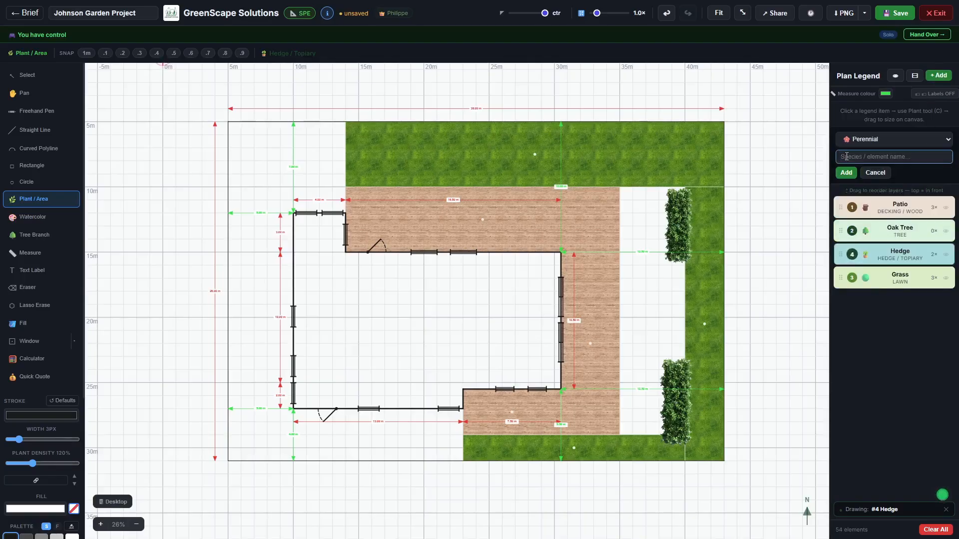
pyautogui.write('Lavanda')
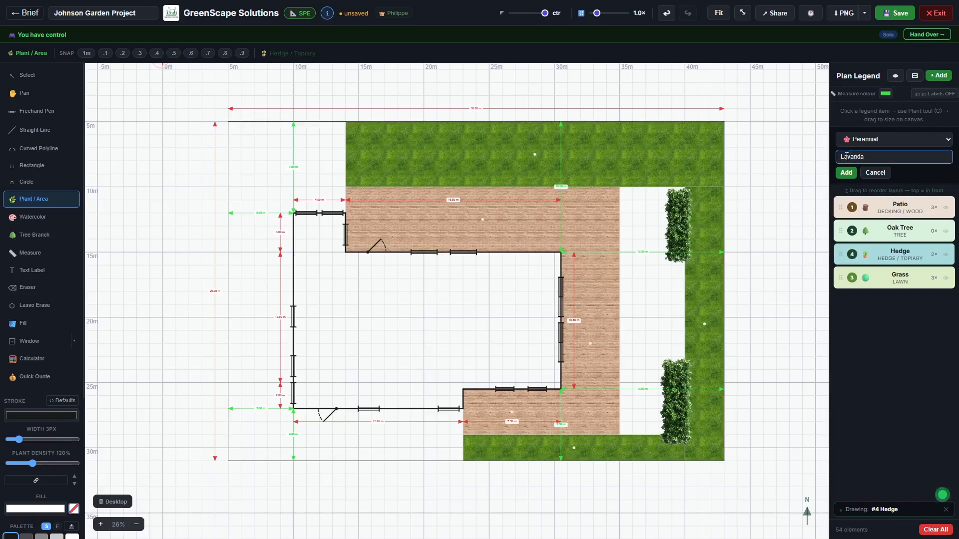
pyautogui.click(844, 173)
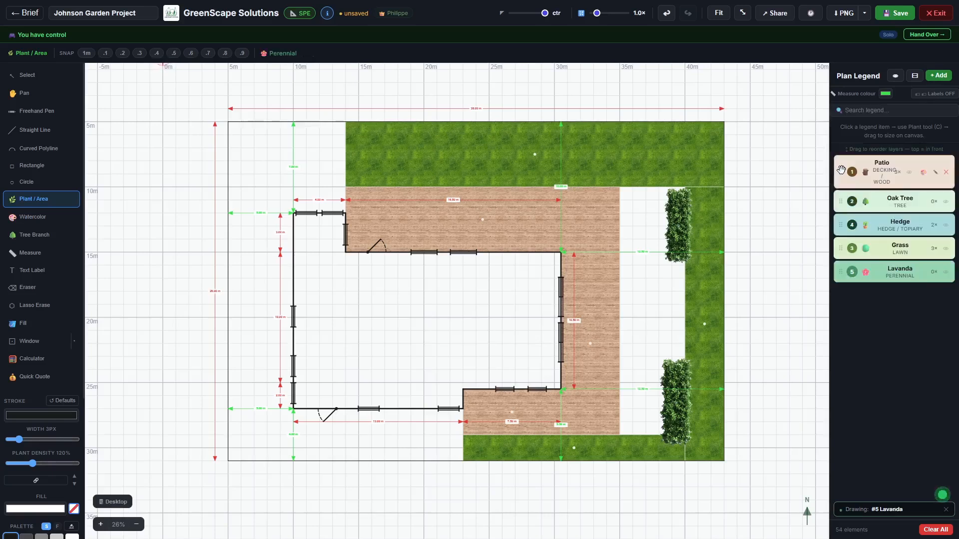
pyautogui.click(882, 264)
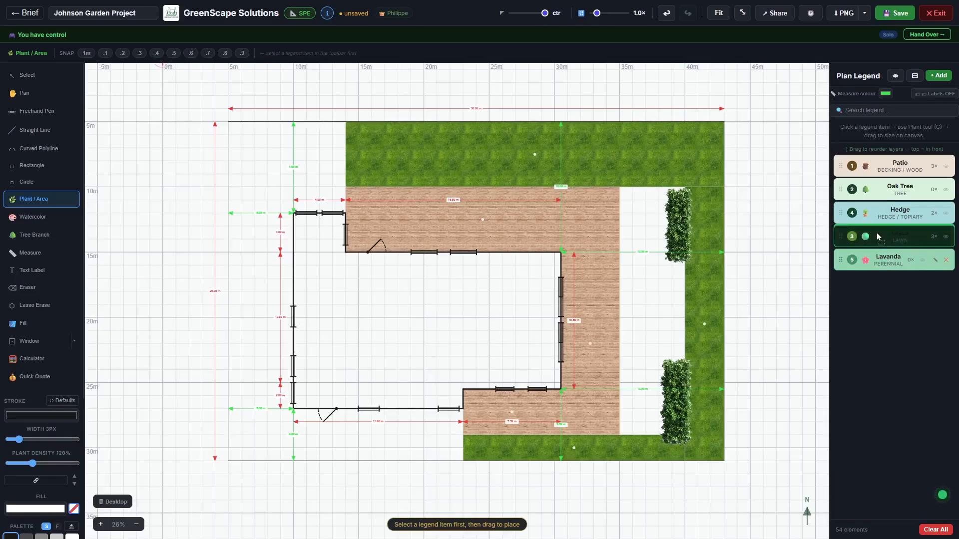
pyautogui.moveTo(876, 233); pyautogui.dragTo(882, 229)
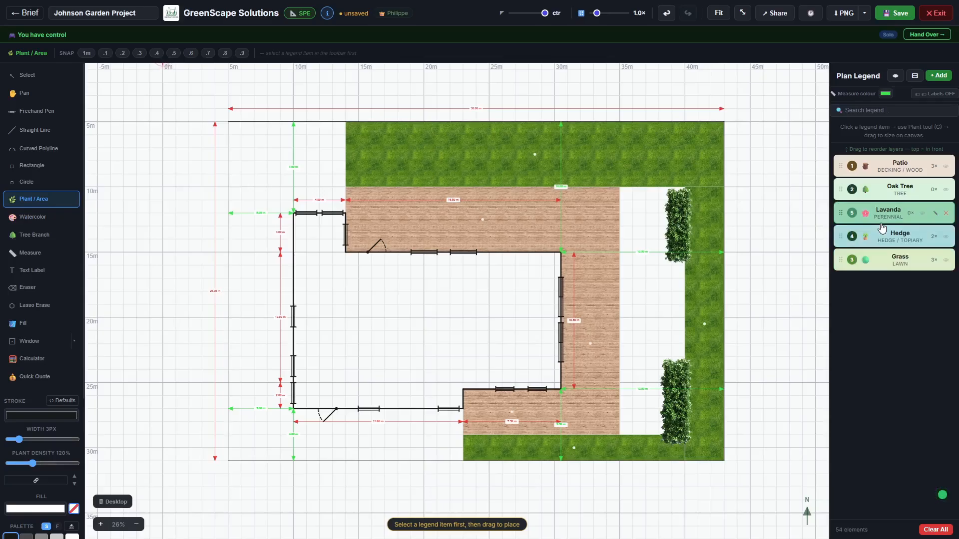
# Place two Lavanda plants between the patio and the hedges, one beside the upper hedge and one at the patio's lower-right corner
pyautogui.click(658, 198)
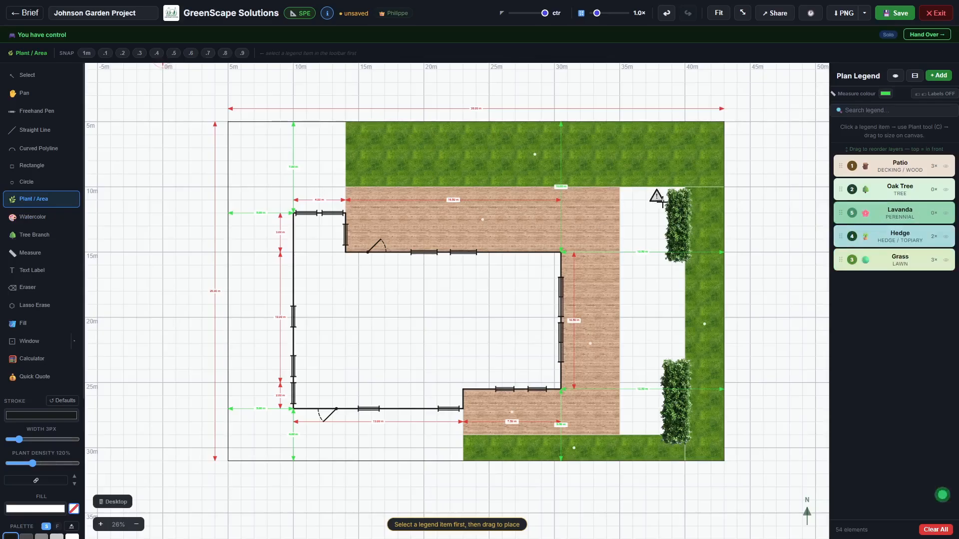
pyautogui.click(667, 13)
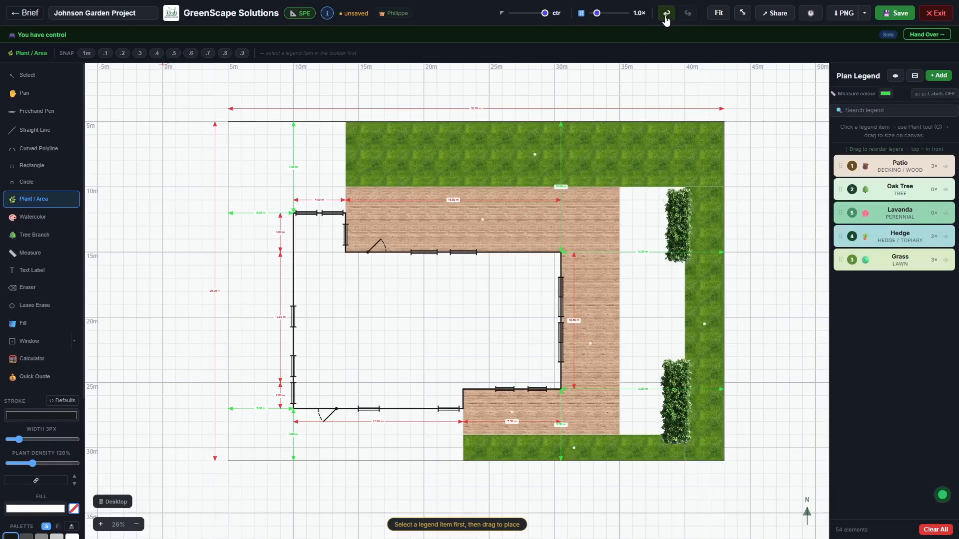
pyautogui.click(883, 215)
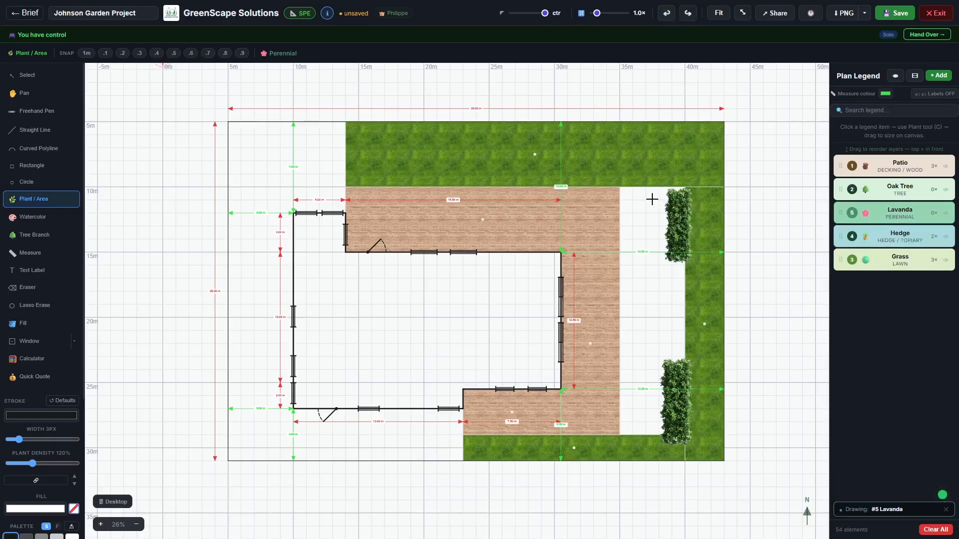
pyautogui.moveTo(652, 199); pyautogui.dragTo(668, 215)
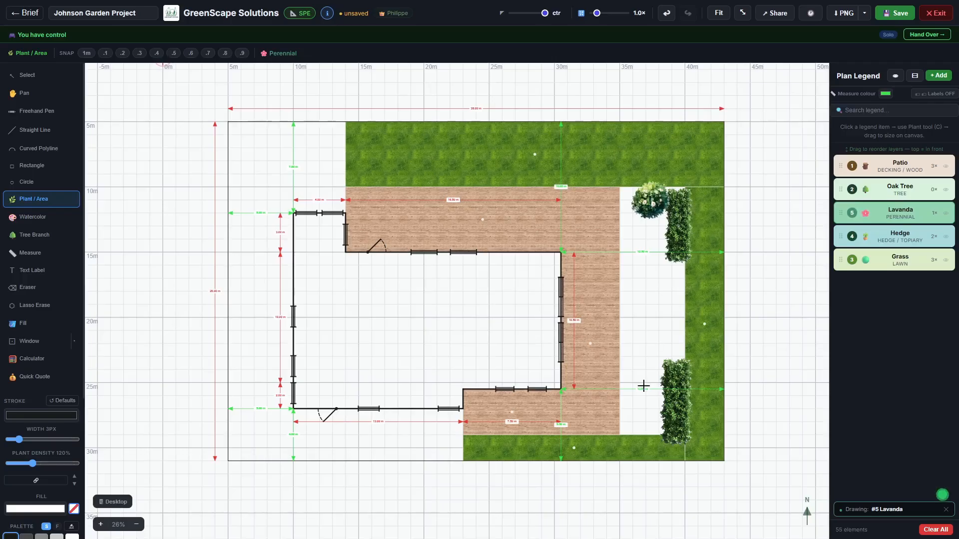
pyautogui.moveTo(631, 427); pyautogui.dragTo(650, 445)
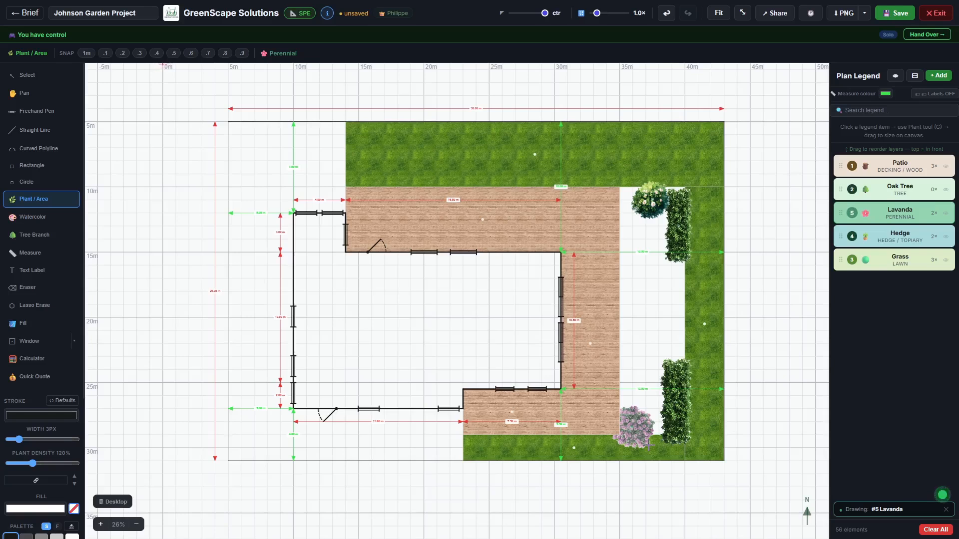
pyautogui.click(25, 75)
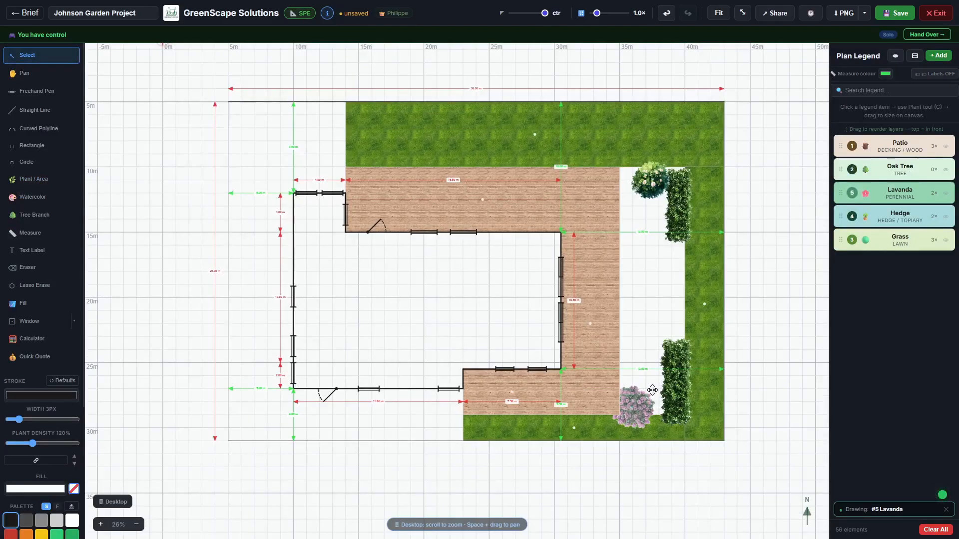
# Add a Tree legend item named "Elm Tree" and place one in the upper-right corner of the plot
pyautogui.click(938, 56)
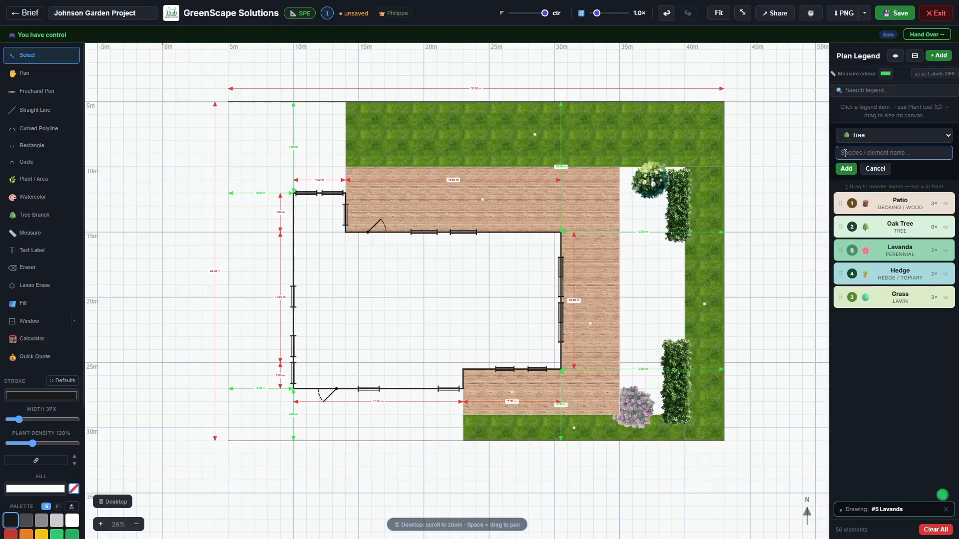
pyautogui.write('Elm Tree')
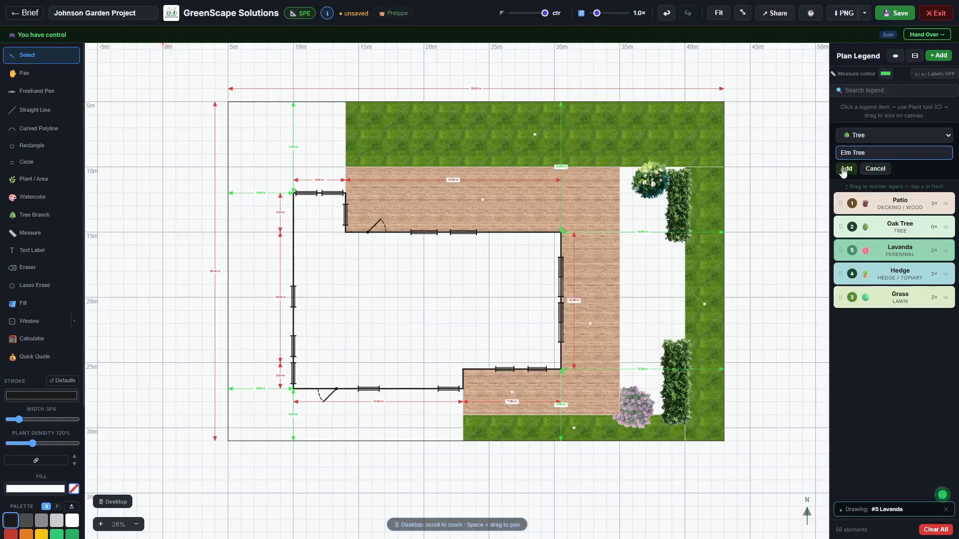
pyautogui.click(845, 169)
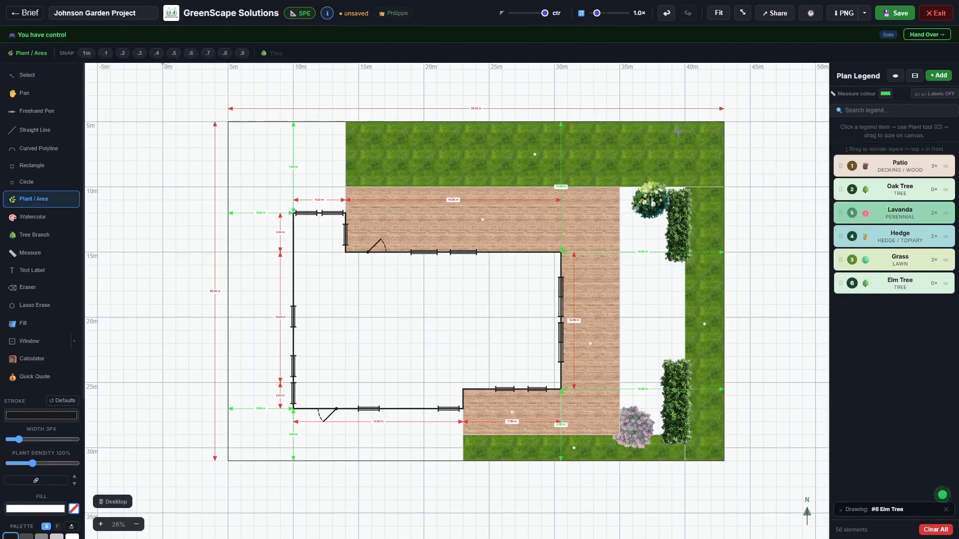
pyautogui.moveTo(698, 141); pyautogui.dragTo(721, 168)
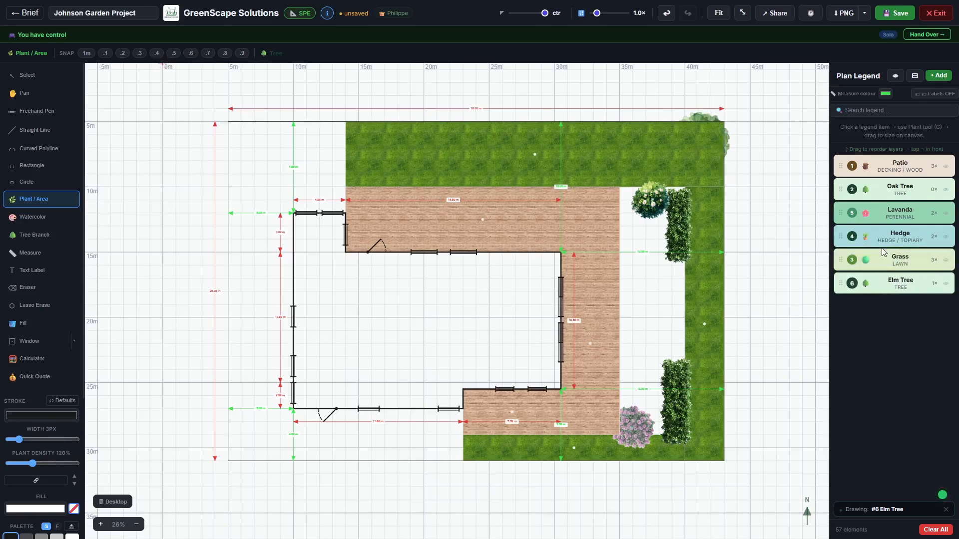
# Move Elm Tree above Grass in the layer order and place a second Elm Tree about 5 m wide in the plot's lower-right corner
pyautogui.moveTo(881, 287); pyautogui.dragTo(875, 257)
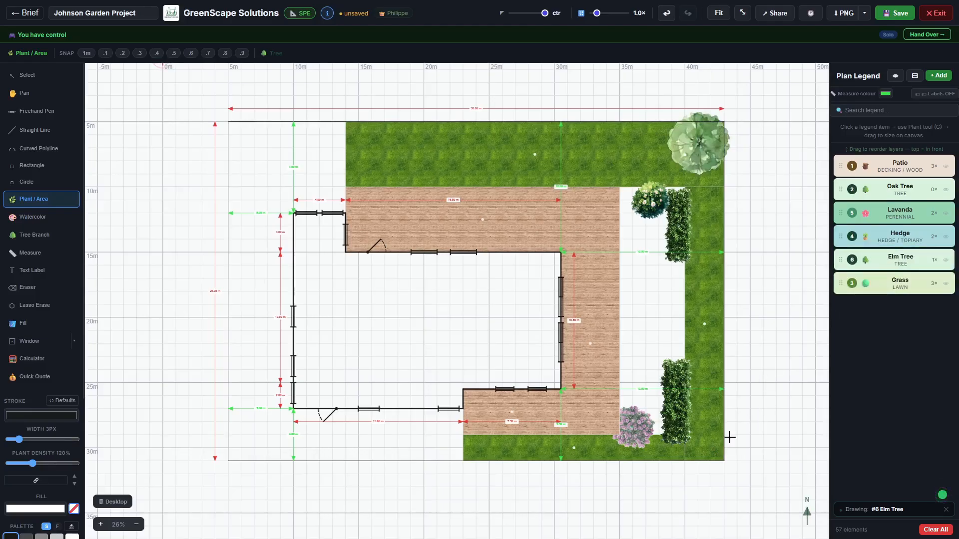
pyautogui.moveTo(715, 436); pyautogui.dragTo(742, 469)
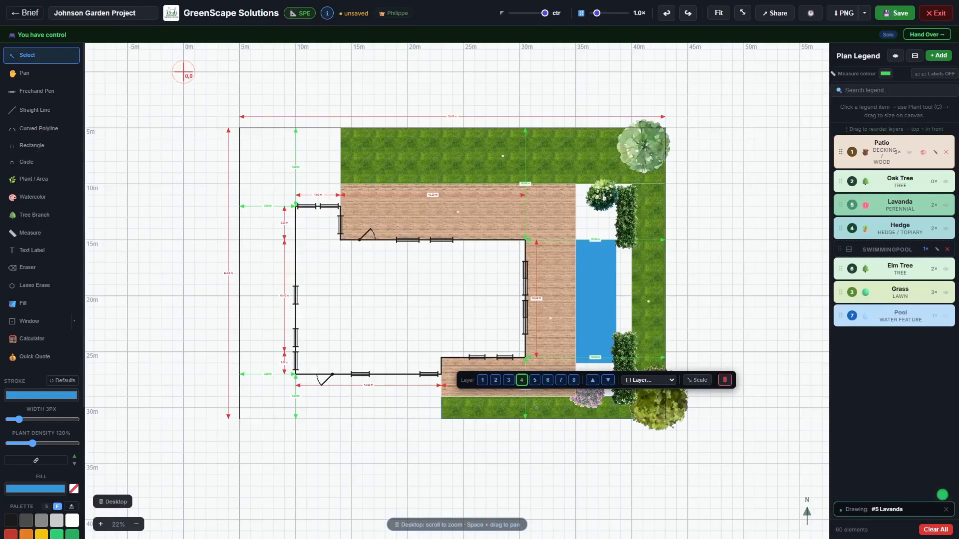
# Enlarge the number badges on the plan elements to 5.0× and set their position offset to 0.25
pyautogui.moveTo(596, 13); pyautogui.dragTo(627, 29)
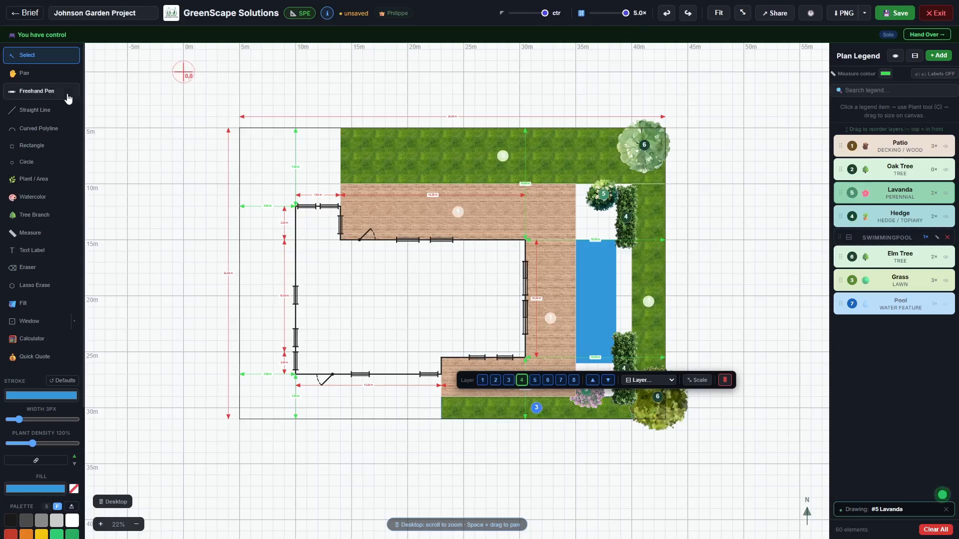
pyautogui.click(460, 83)
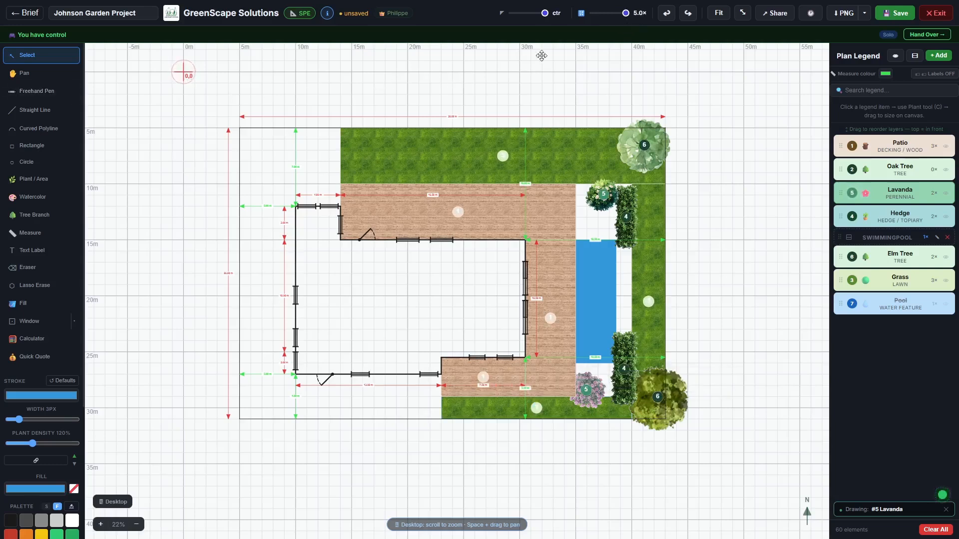
pyautogui.click(541, 13)
pyautogui.moveTo(532, 16)
pyautogui.mouseDown()
pyautogui.moveTo(519, 16)
pyautogui.moveTo(537, 21)
pyautogui.moveTo(528, 21)
pyautogui.mouseUp()
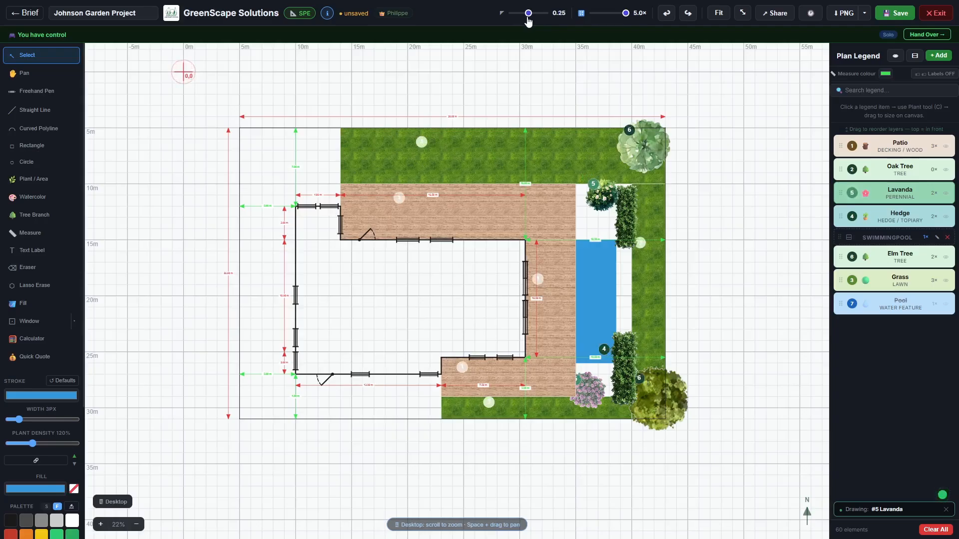
# Toggle the name and area labels of the plan elements on and off to compare both displays
pyautogui.click(933, 75)
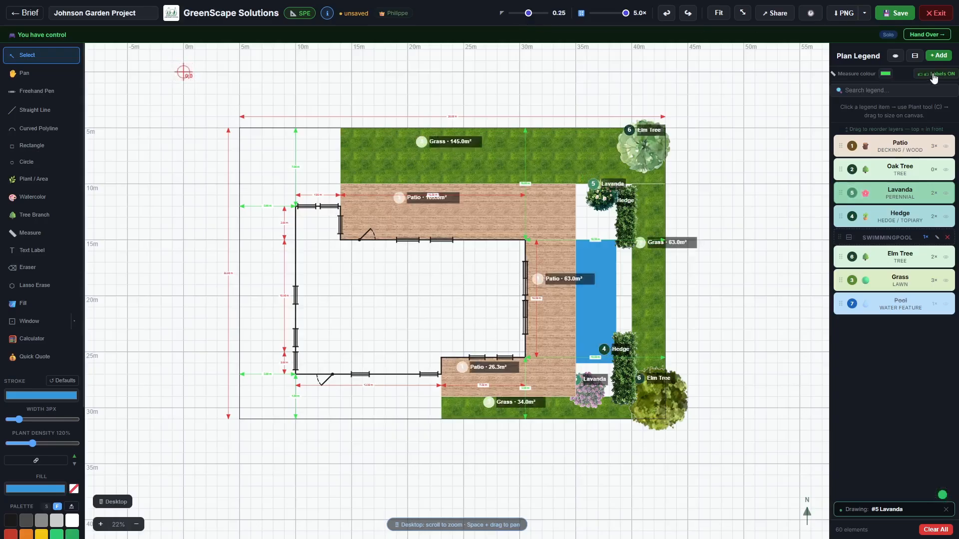
pyautogui.click(933, 75)
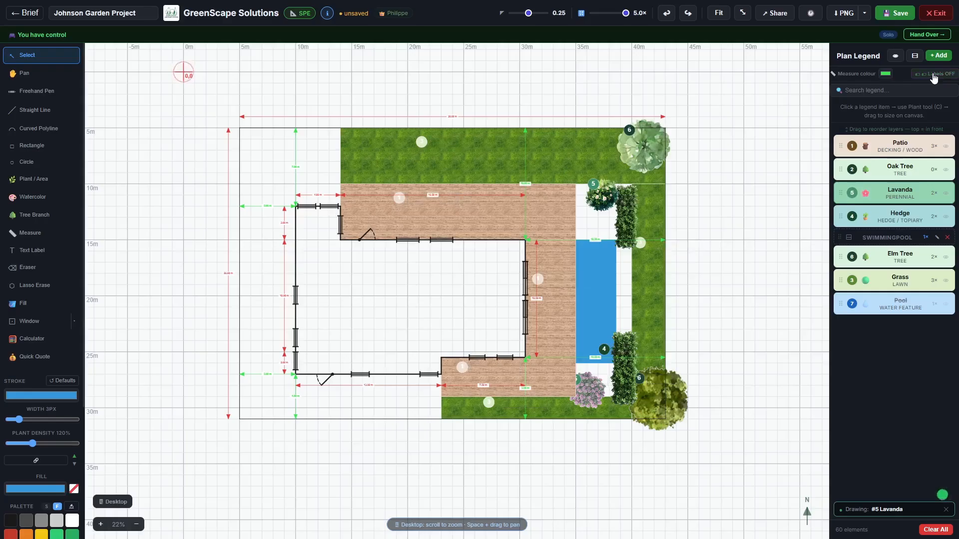
pyautogui.click(933, 75)
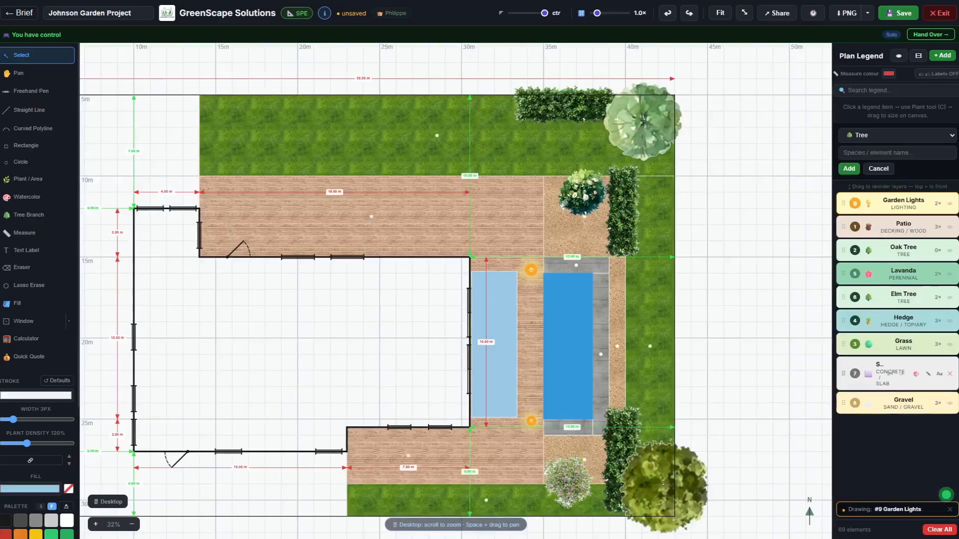
# Place a text label titled "SWIMMINGPOOL" on the dark blue pool, with the description "Swimmingpool 9m x 3m with concrete surround slabs."
pyautogui.scroll(5, 690, 352)
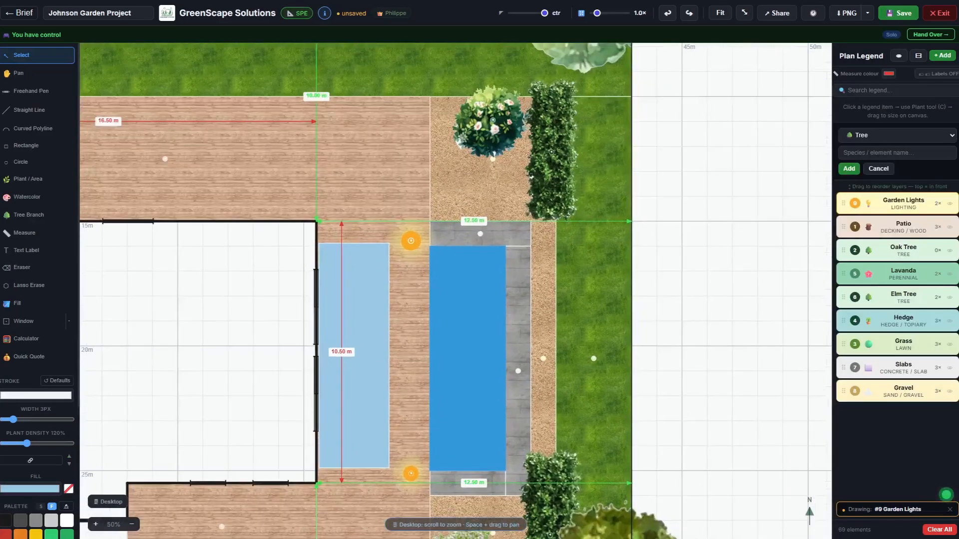
pyautogui.moveTo(709, 376); pyautogui.dragTo(798, 324)
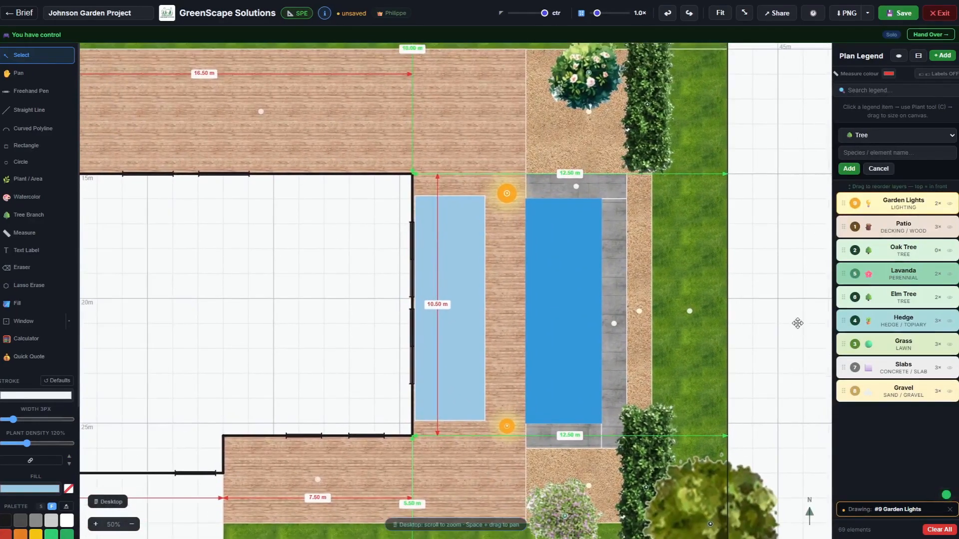
pyautogui.click(29, 251)
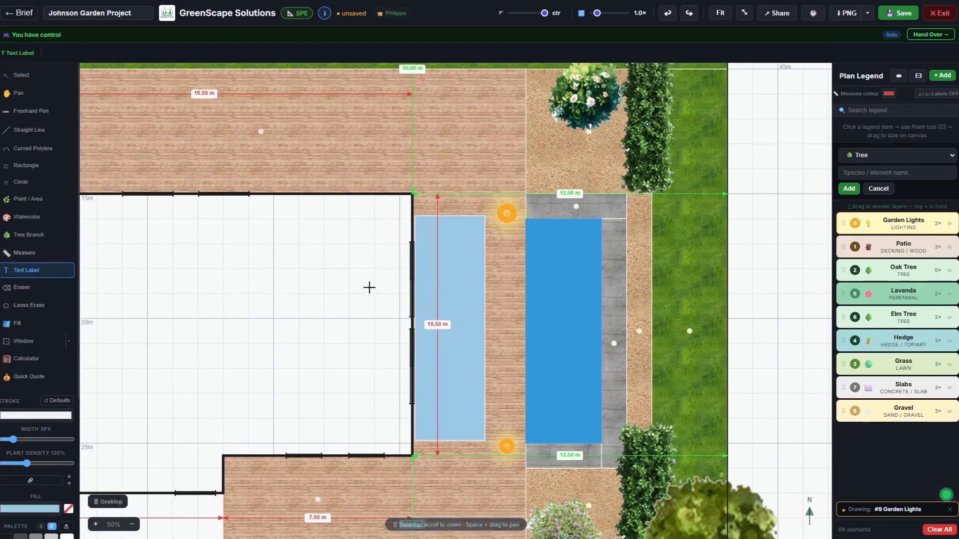
pyautogui.click(565, 281)
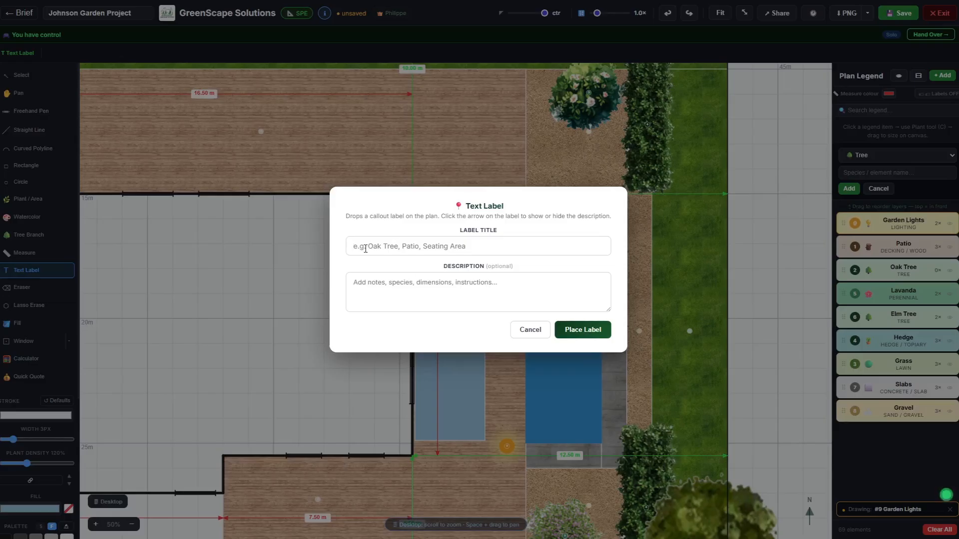
pyautogui.write('SWIMMIN')
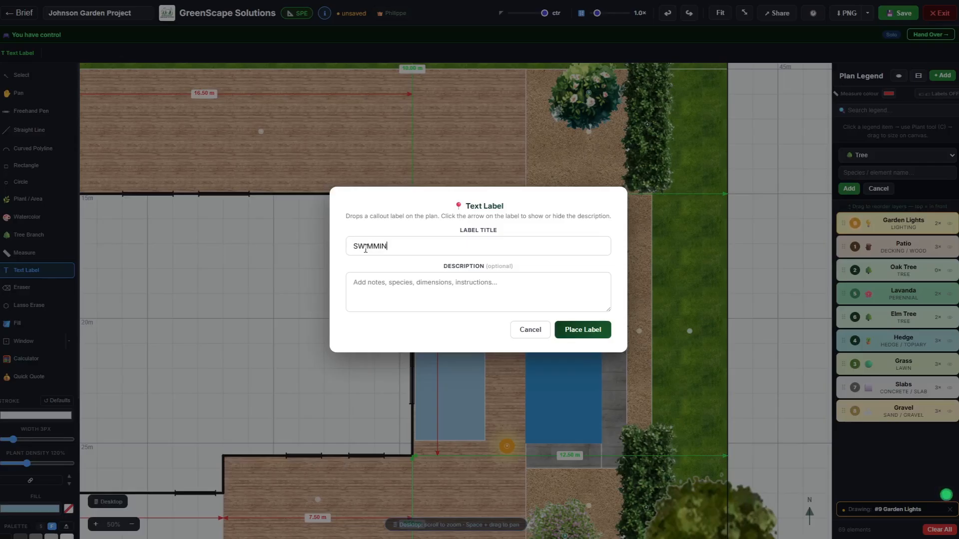
pyautogui.write('GPOOL')
pyautogui.click(353, 283)
pyautogui.write('Swim')
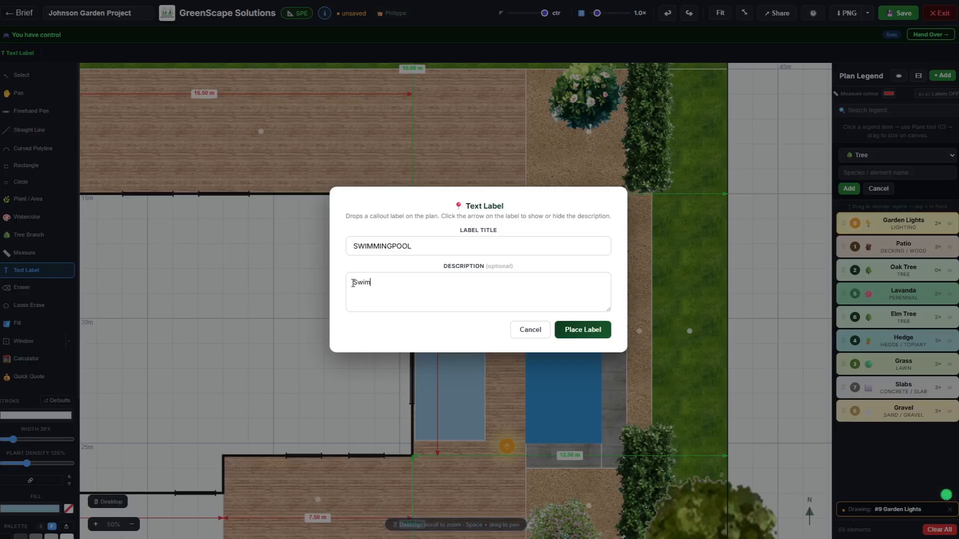
pyautogui.write('mingpool 9m x 3m with ')
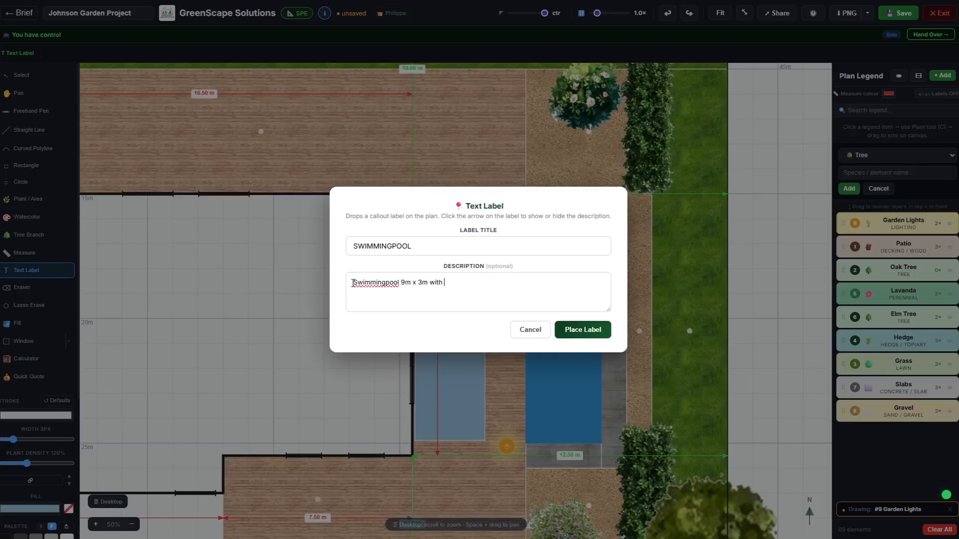
pyautogui.write('concrete surround slabs.')
pyautogui.click(582, 332)
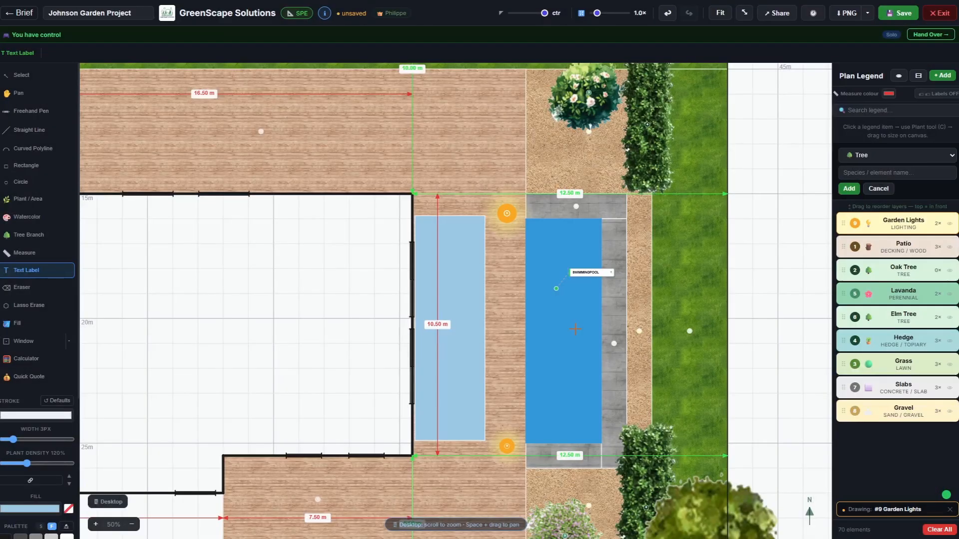
# Show and hide the SWIMMINGPOOL label's description, and try moving the label before undoing the move
pyautogui.click(44, 76)
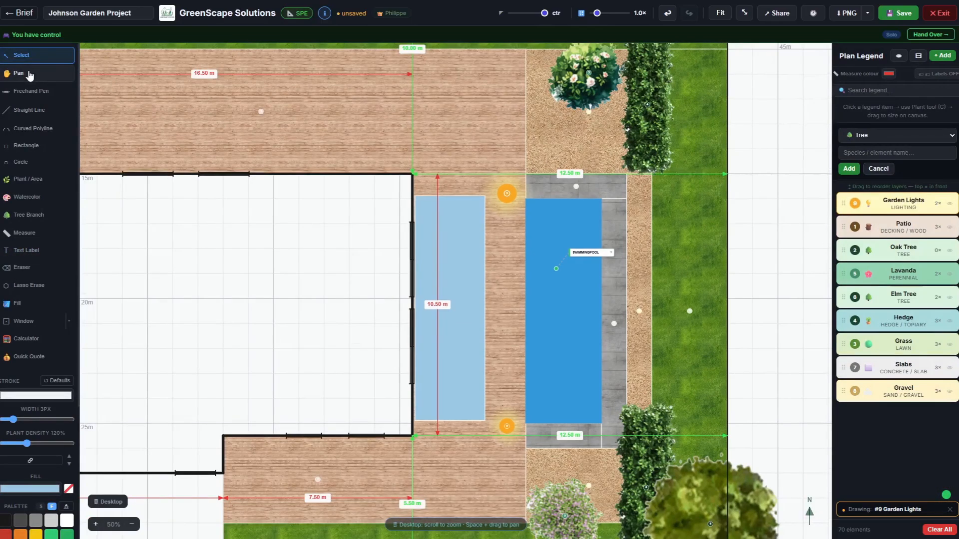
pyautogui.scroll(8, 609, 268)
pyautogui.click(565, 235)
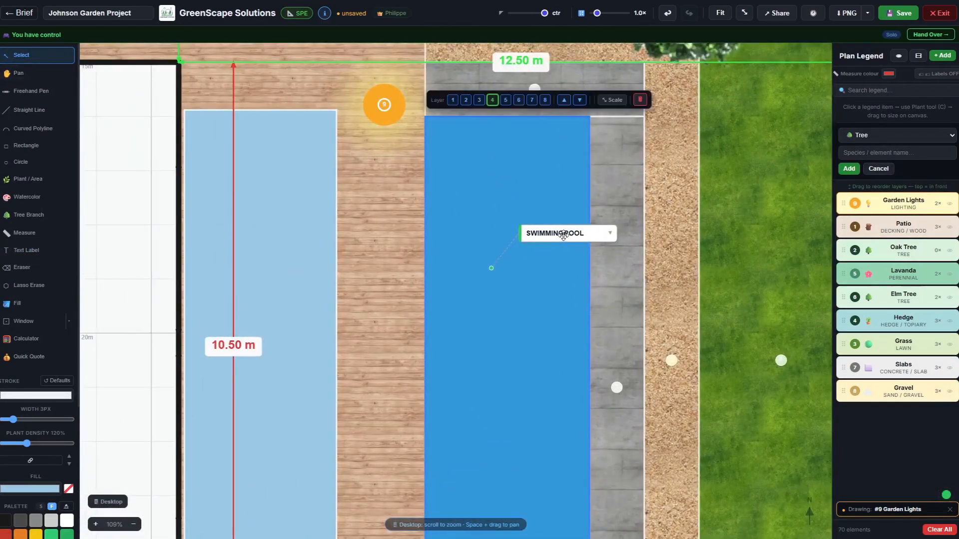
pyautogui.click(612, 235)
pyautogui.click(608, 233)
pyautogui.moveTo(545, 235); pyautogui.dragTo(564, 267)
pyautogui.click(667, 18)
# Place a text label titled "HOUSE/ BUILDING" inside the house, with the description "Main house foot-print showing all windows & doors."
pyautogui.scroll(-6, 692, 305)
pyautogui.scroll(-4, 691, 305)
pyautogui.press('space')
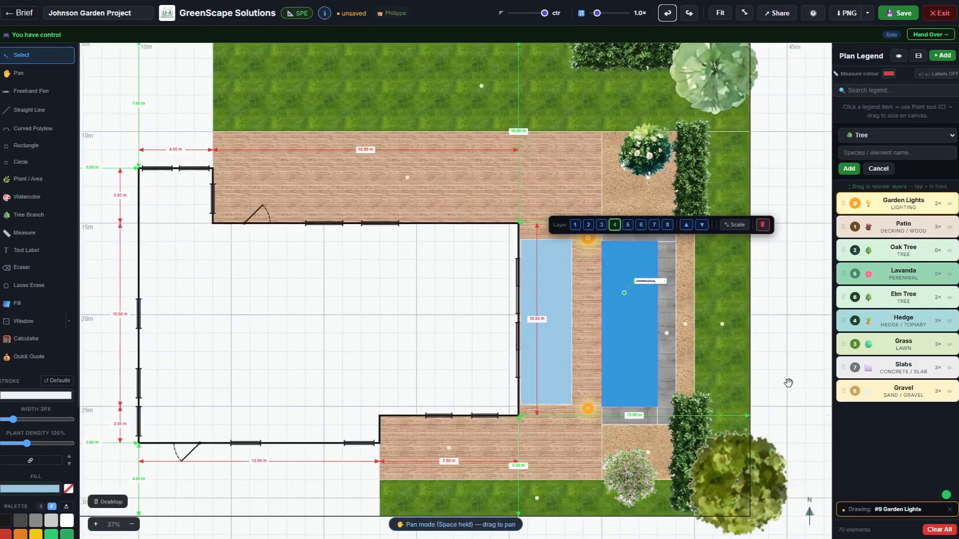
pyautogui.moveTo(787, 381); pyautogui.dragTo(757, 336)
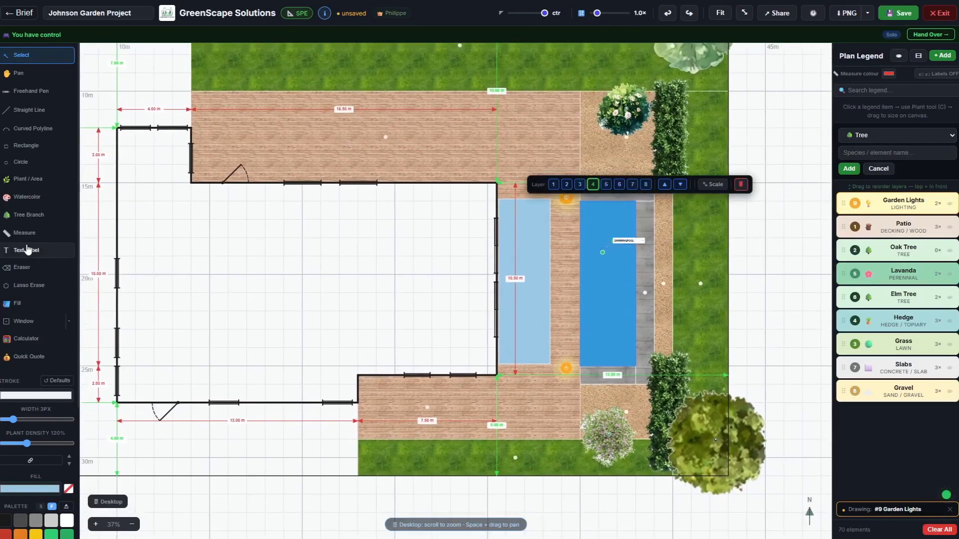
pyautogui.click(27, 249)
pyautogui.click(293, 299)
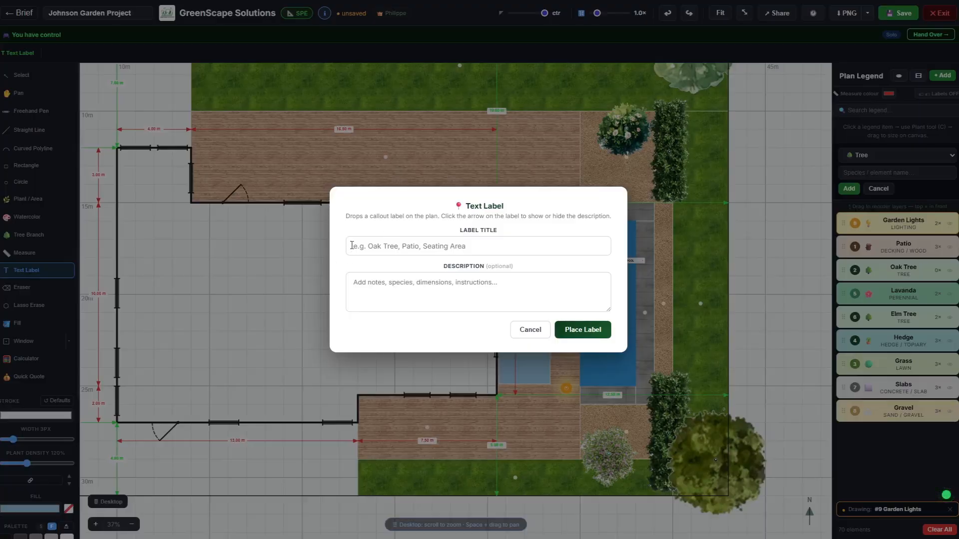
pyautogui.write('HOUS')
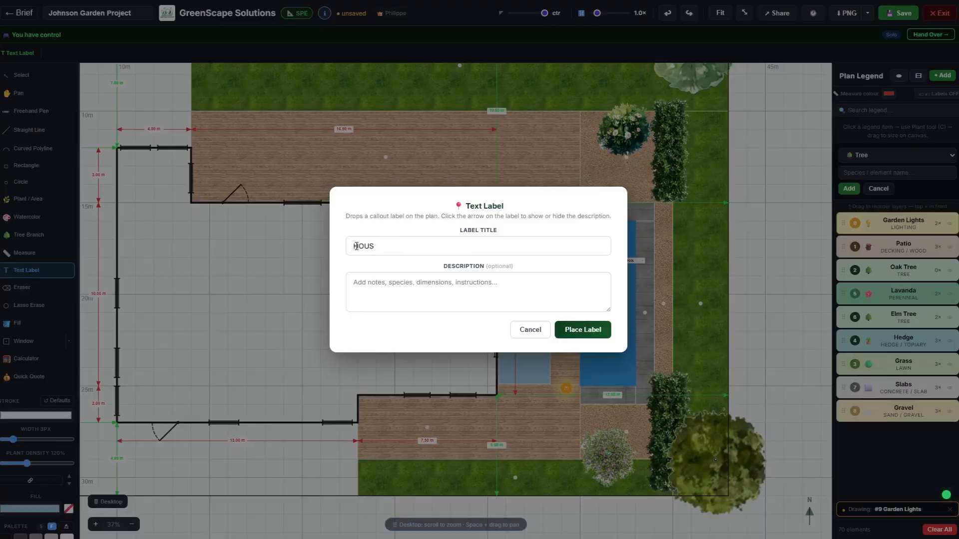
pyautogui.write('E/ BUILDING')
pyautogui.click(360, 281)
pyautogui.write('Main hou')
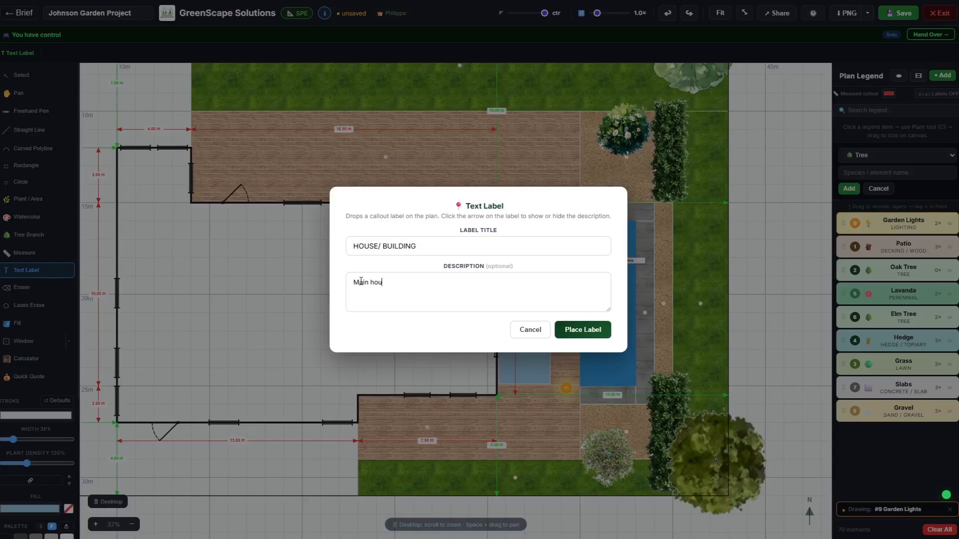
pyautogui.write('se foot-print showing all wind')
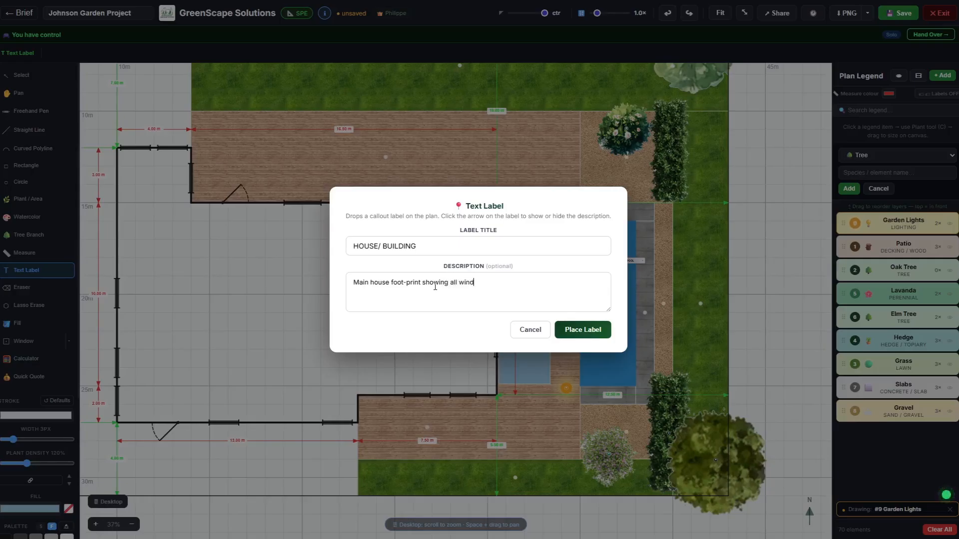
pyautogui.write('ows & doors.')
pyautogui.click(583, 329)
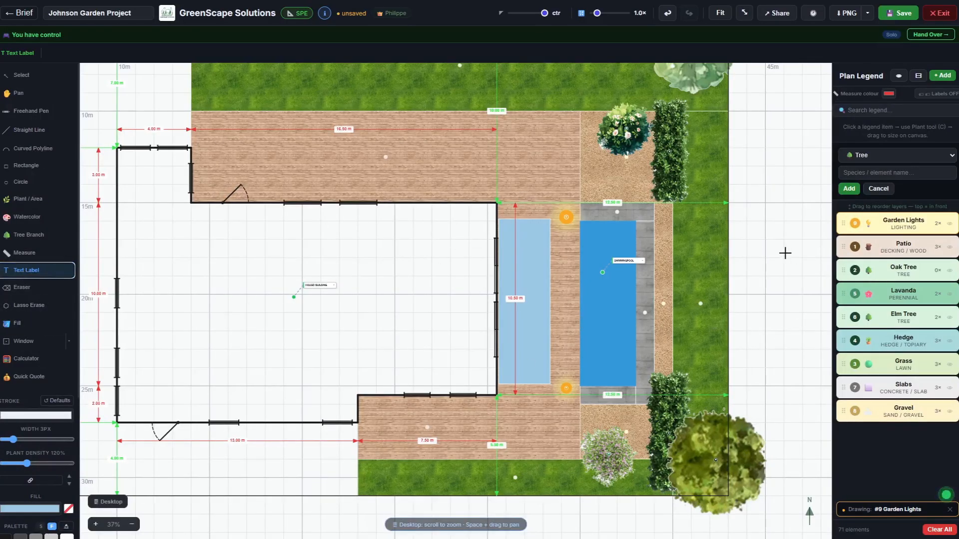
# Place a text label titled "EXSISTING OAK TREE" on the upper-right tree, with the description "Client wants to keep this tree (Important)"
pyautogui.press('space')
pyautogui.moveTo(778, 223); pyautogui.dragTo(752, 383)
pyautogui.click(667, 234)
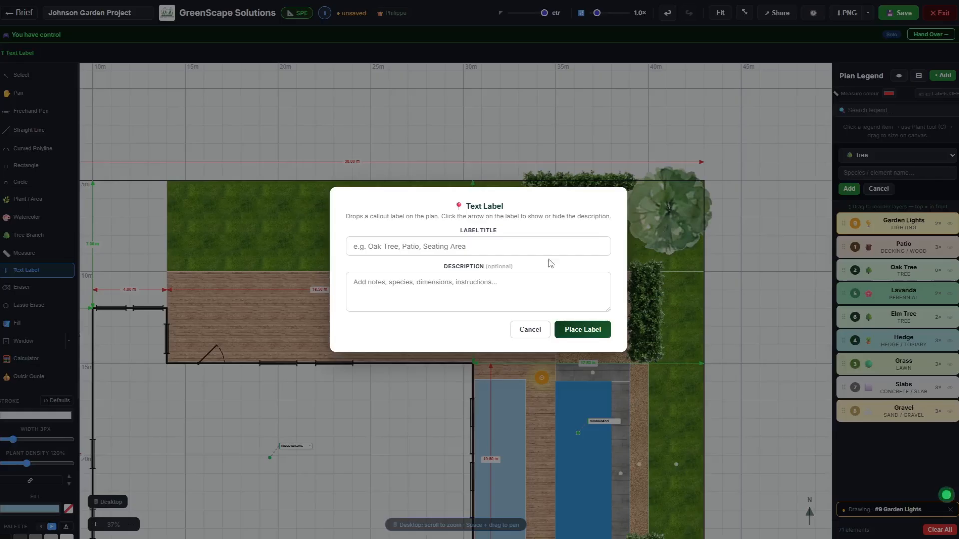
pyautogui.write('EX')
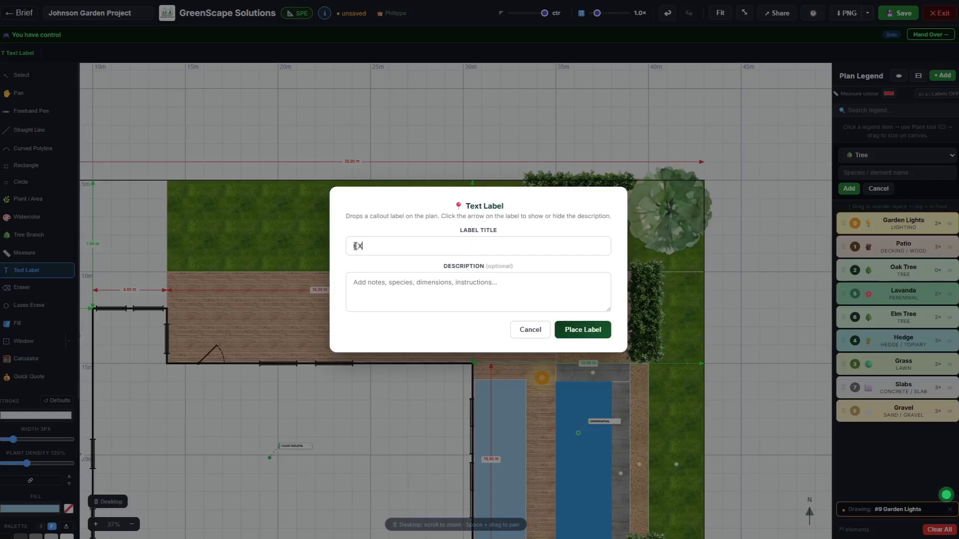
pyautogui.write('SISTING OAK TREE')
pyautogui.click(362, 289)
pyautogui.write('Client wan')
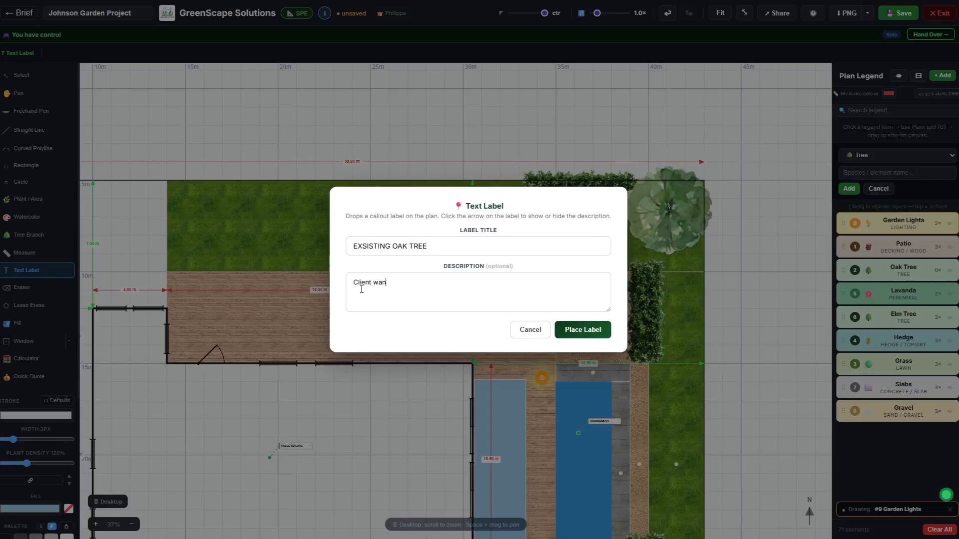
pyautogui.write('ts to keep thhis tree (Important)')
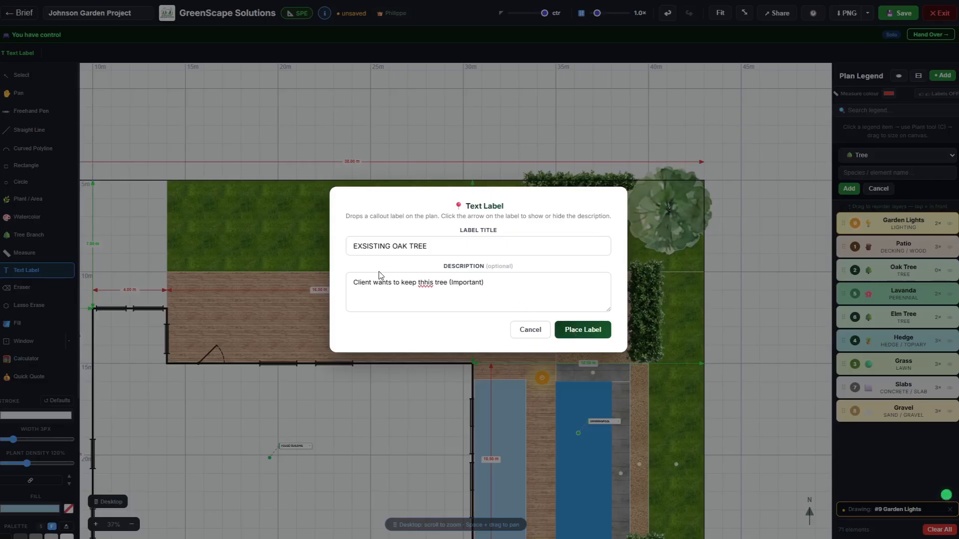
pyautogui.click(424, 283)
pyautogui.press('BackSpace')
pyautogui.click(576, 330)
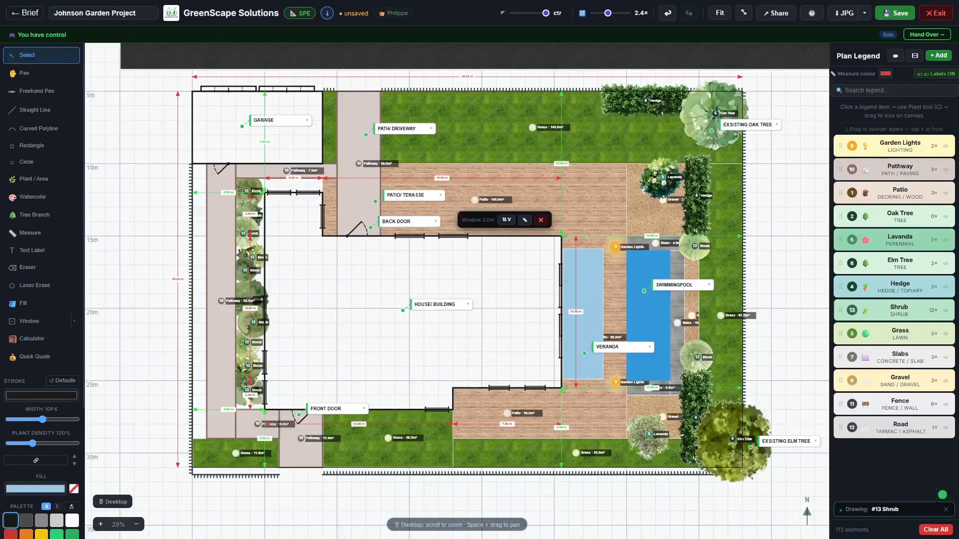
# Re-enter the garden project's name as the plan title and save the plan
pyautogui.moveTo(136, 12); pyautogui.dragTo(52, 12)
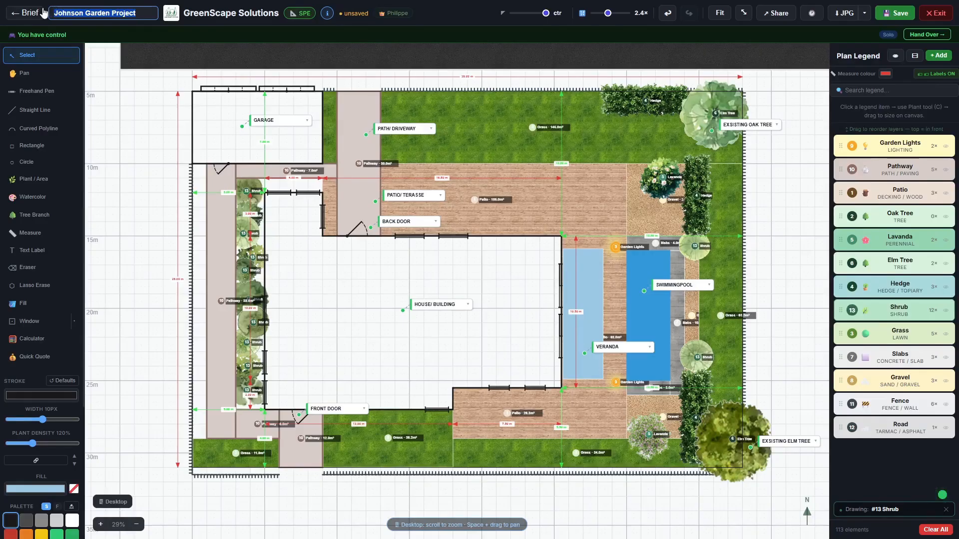
pyautogui.write('J')
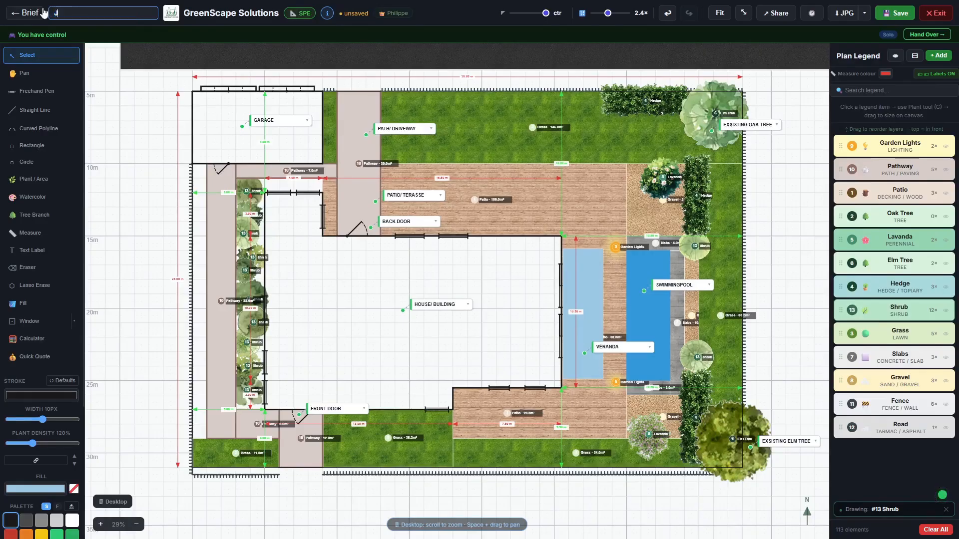
pyautogui.write('ohnson Garden Project')
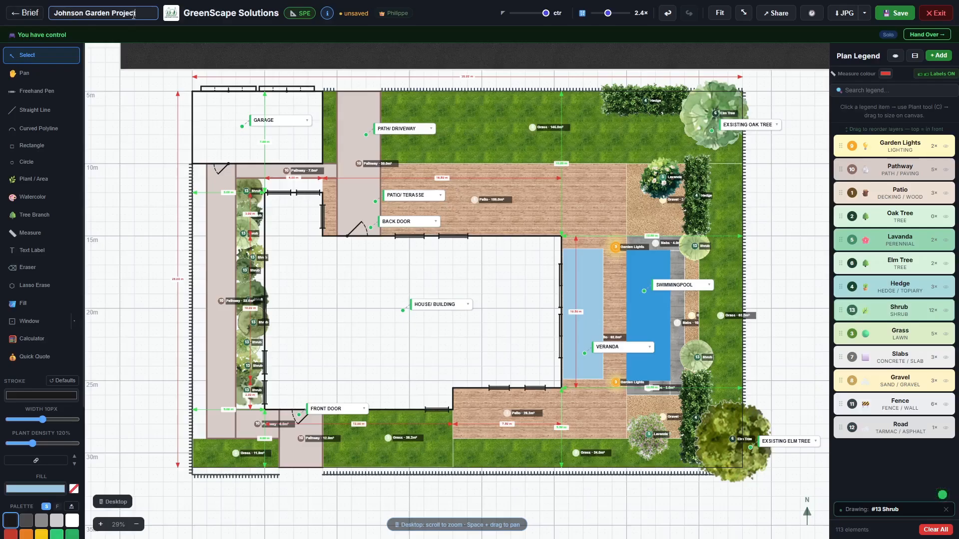
pyautogui.click(893, 18)
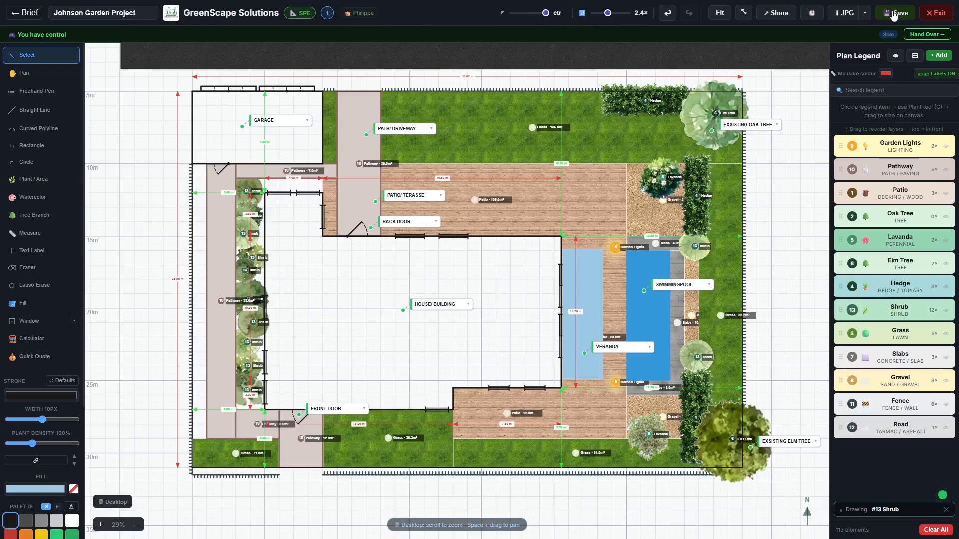
# Review the client invitation, current session and hand-over options for sharing the plan
pyautogui.click(775, 15)
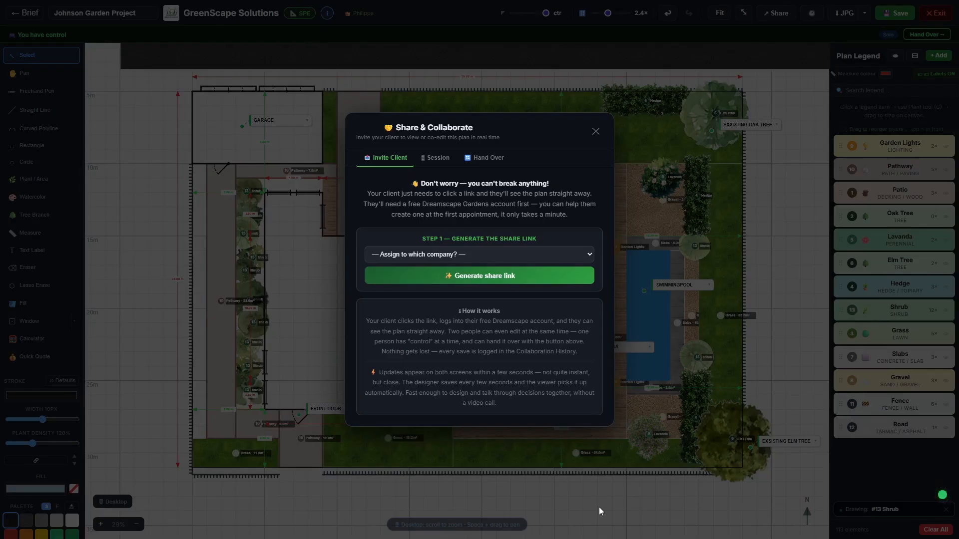
pyautogui.click(434, 159)
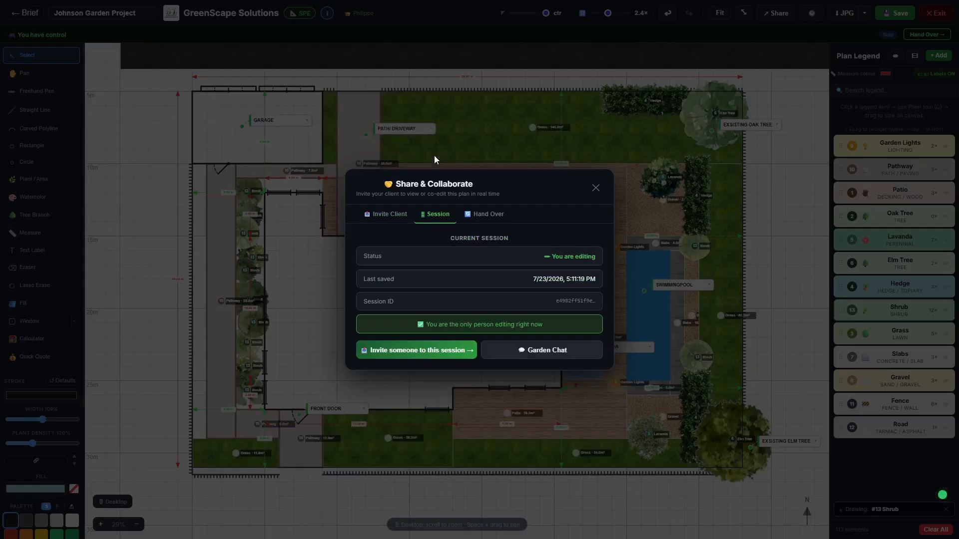
pyautogui.click(482, 215)
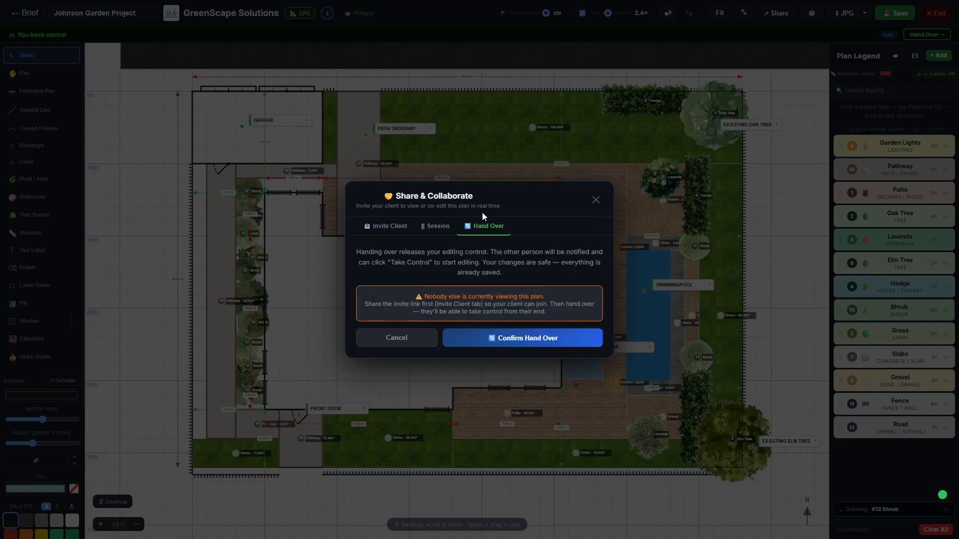
pyautogui.click(594, 200)
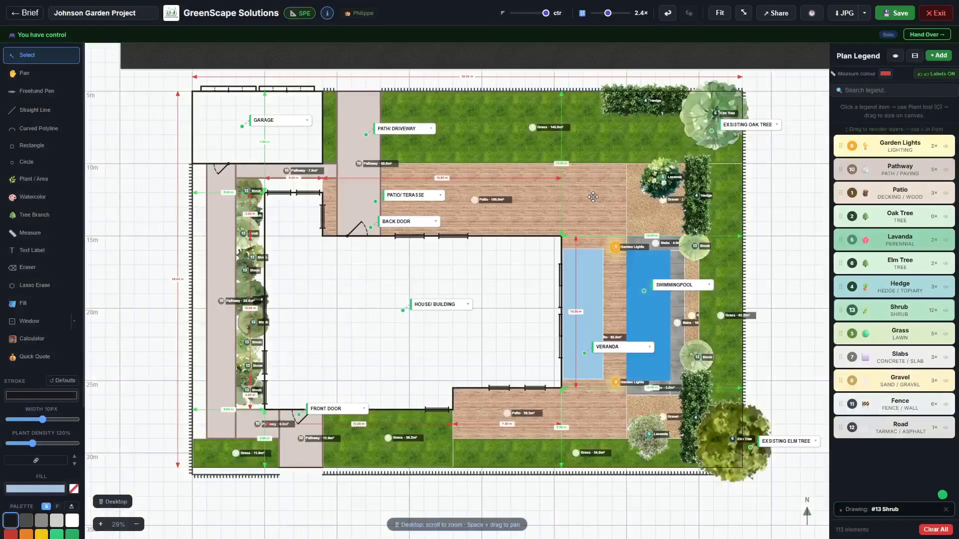
# Try the transparent PNG and white + legend JPG export formats, and export the plan as a PDF plan summary
pyautogui.click(865, 13)
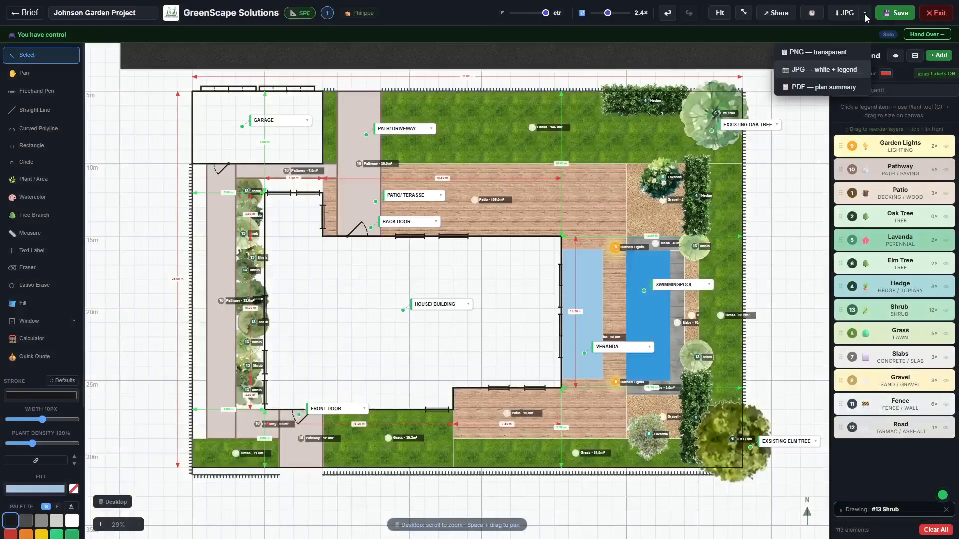
pyautogui.click(821, 53)
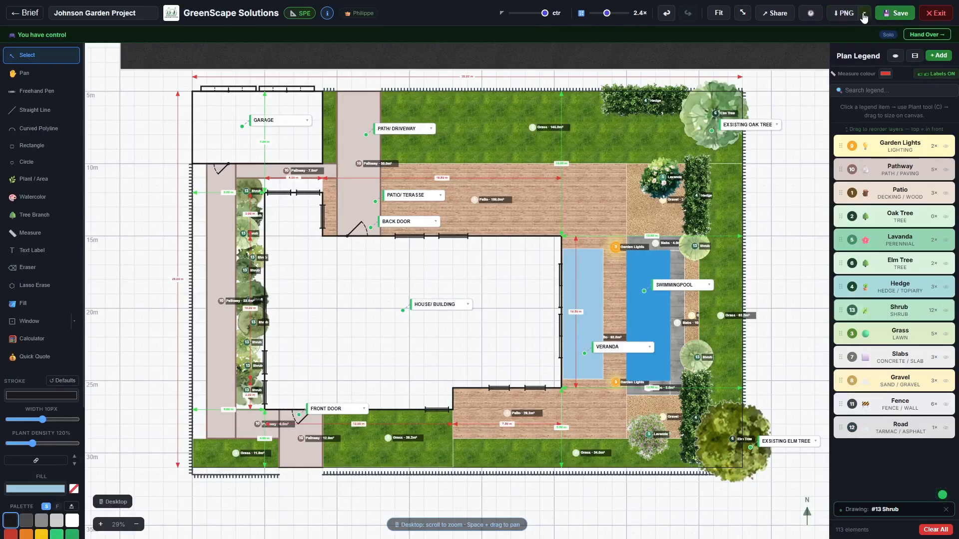
pyautogui.click(864, 15)
pyautogui.click(815, 69)
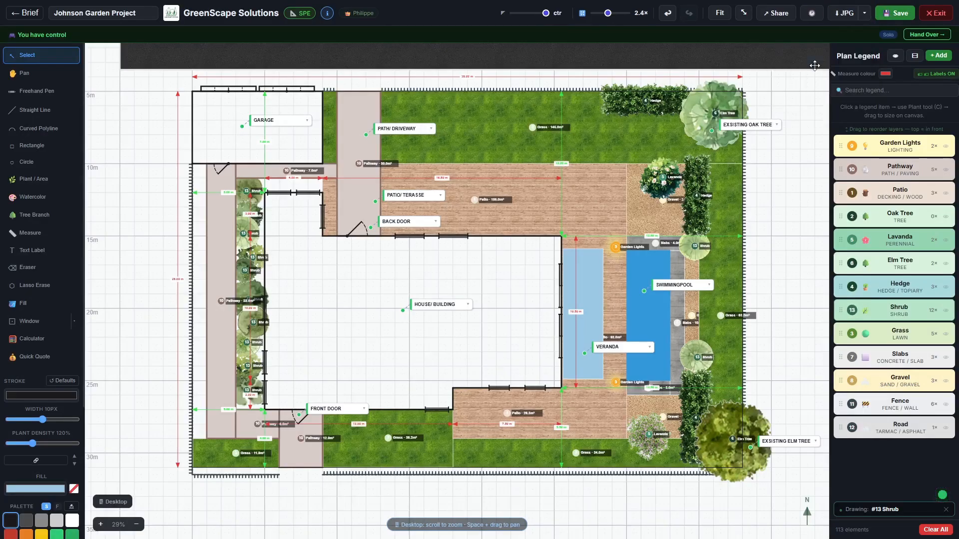
pyautogui.click(864, 15)
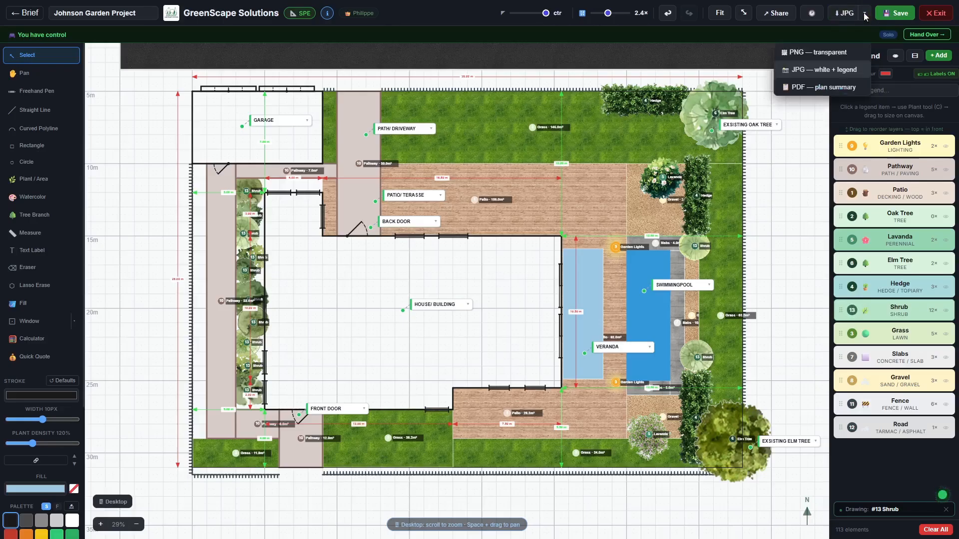
pyautogui.click(801, 86)
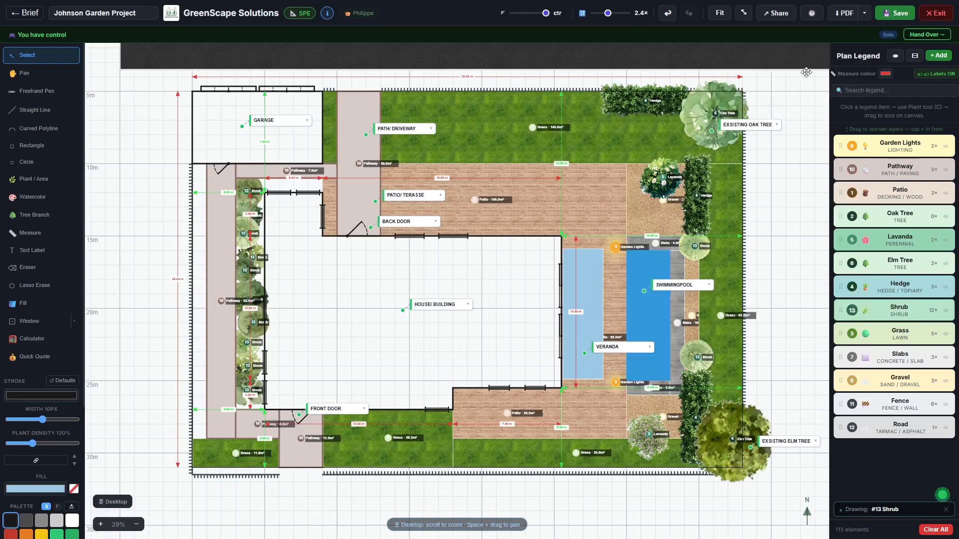
pyautogui.click(844, 14)
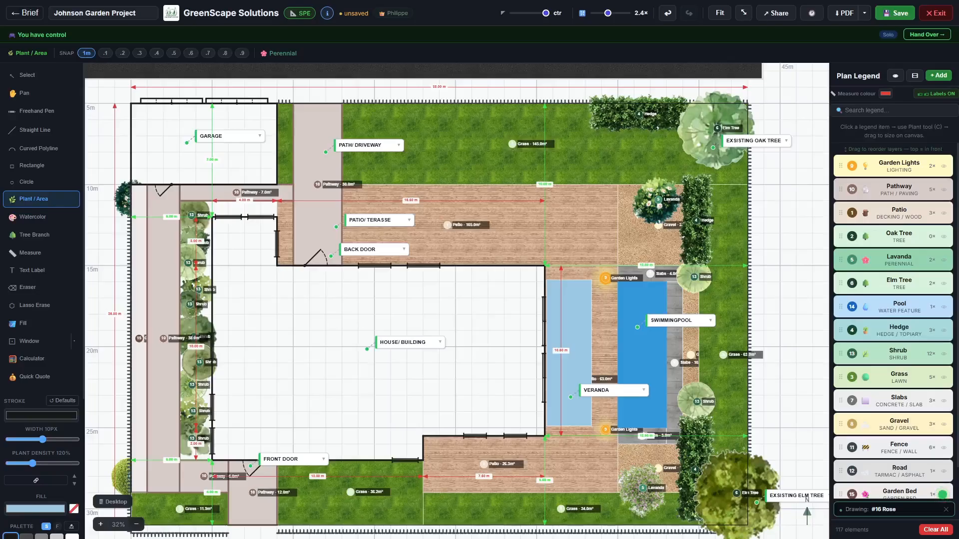
# Turn off the plan's labels and review the session and activity log
pyautogui.click(935, 94)
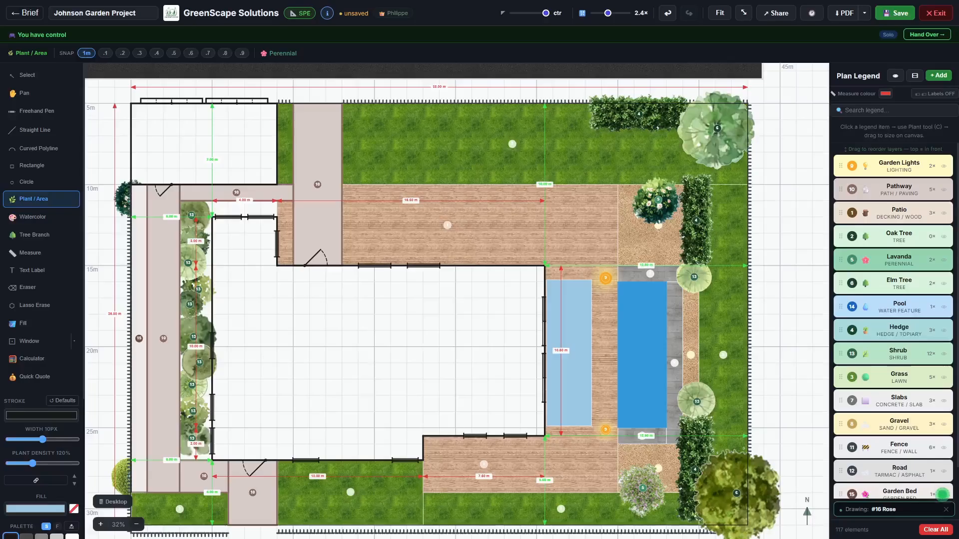
pyautogui.click(810, 11)
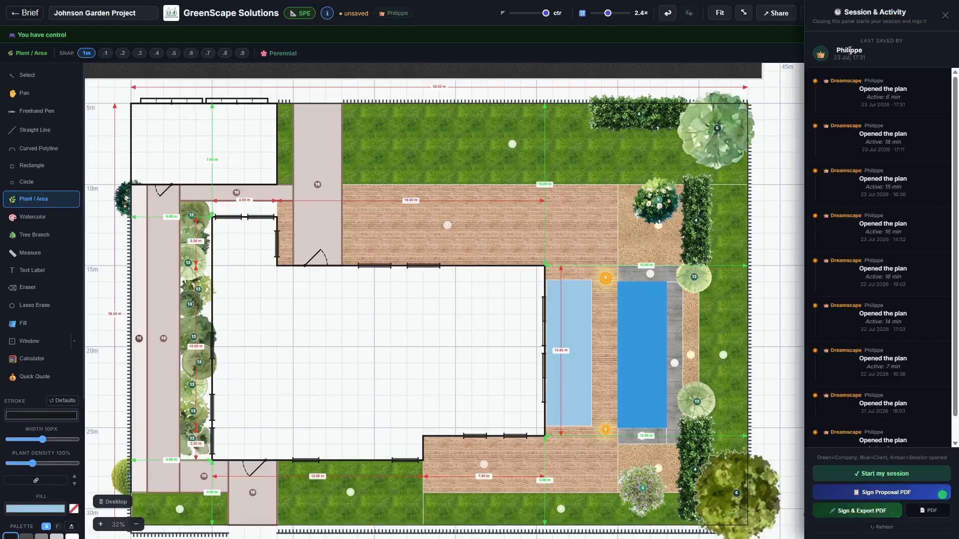
pyautogui.scroll(-1, 885, 248)
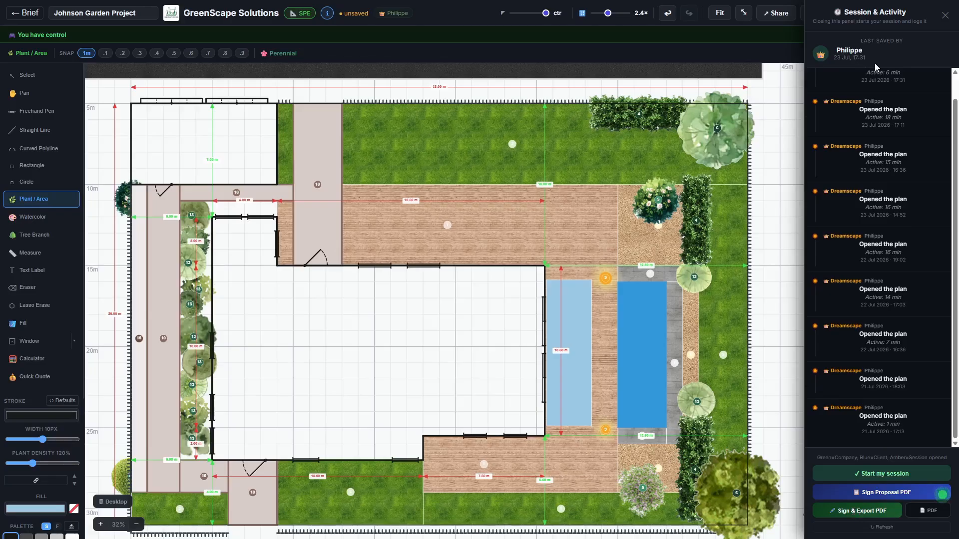
pyautogui.click(945, 16)
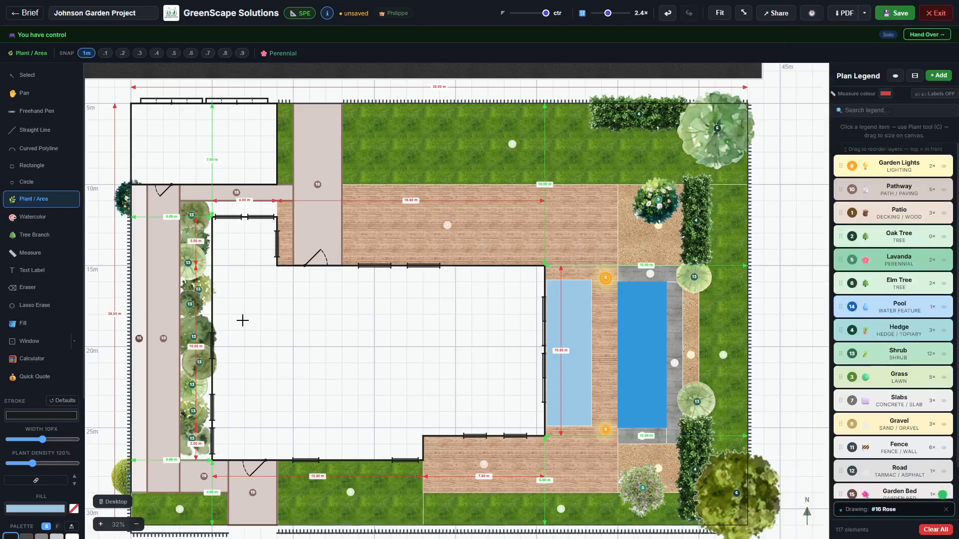
# Open the calculator and place it over the garage area of the plan
pyautogui.scroll(-1, 44, 274)
pyautogui.scroll(-4, 44, 274)
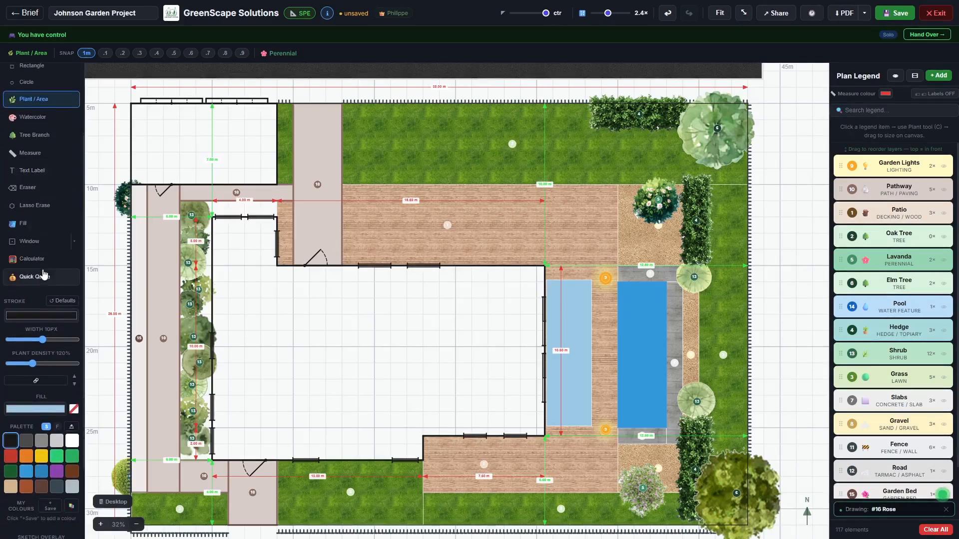
pyautogui.click(36, 258)
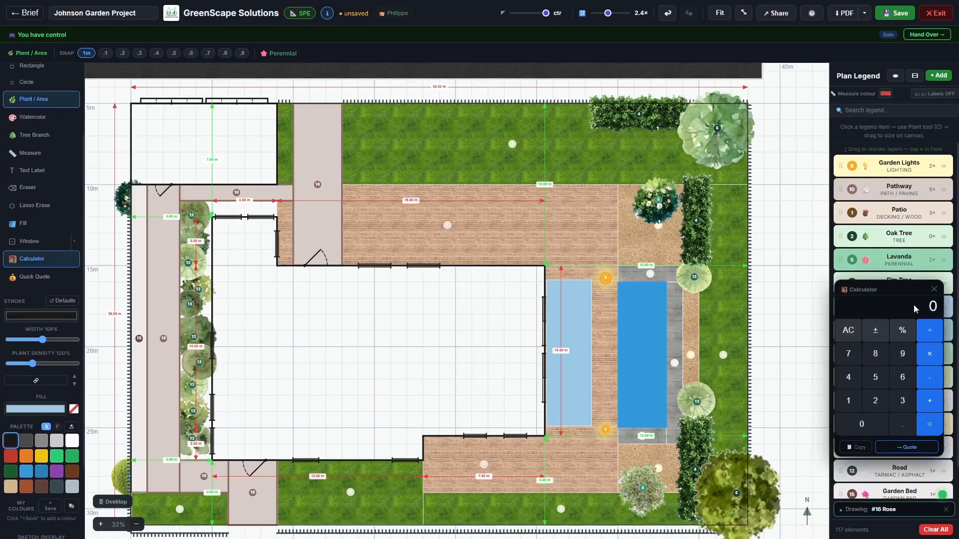
pyautogui.moveTo(893, 285); pyautogui.dragTo(156, 94)
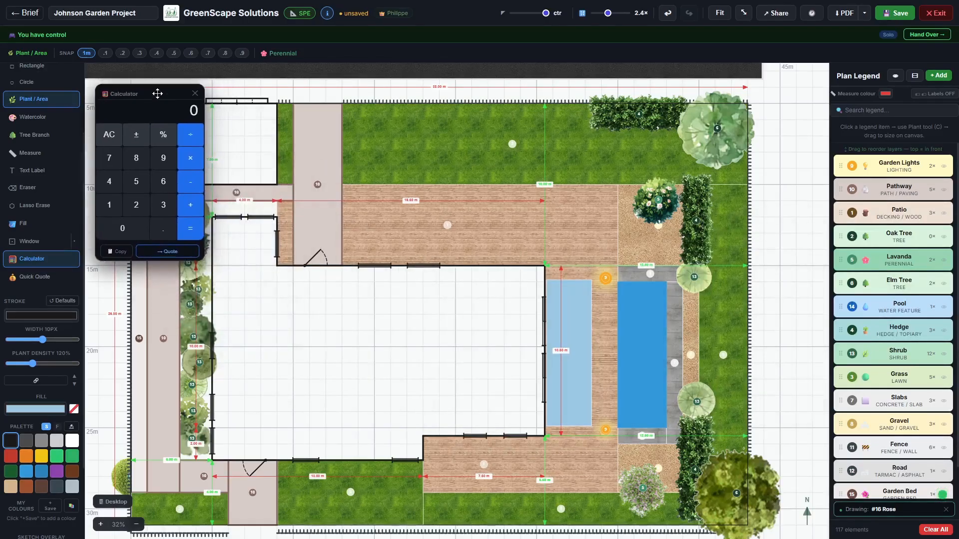
# Open a quick quote from the legend items and set unit prices of 60 for Garden Lights and 30 for Rose
pyautogui.click(32, 281)
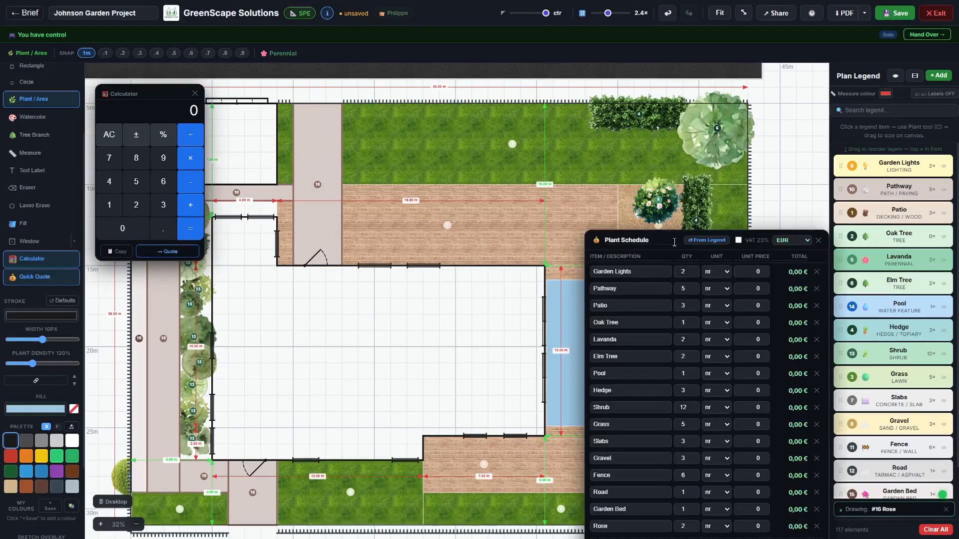
pyautogui.moveTo(684, 248); pyautogui.dragTo(607, 136)
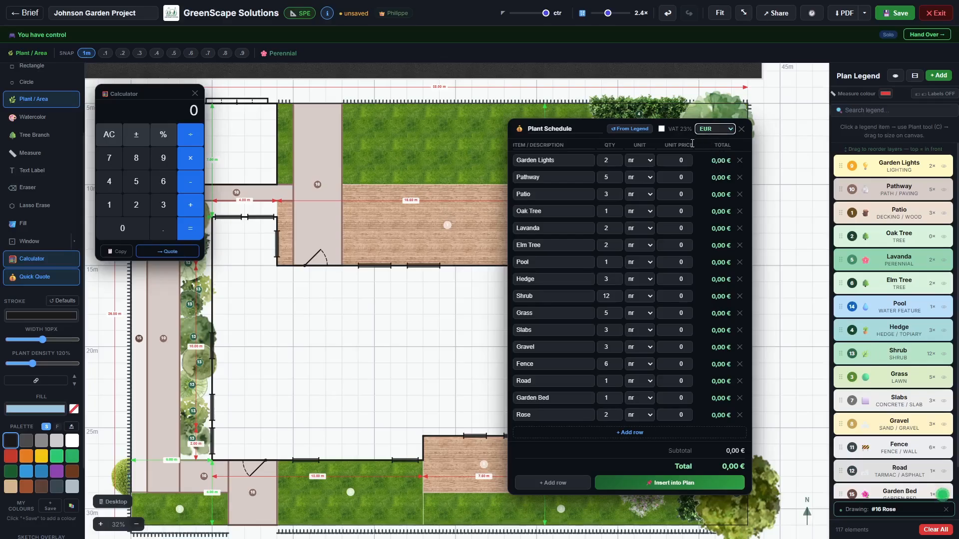
pyautogui.click(675, 162)
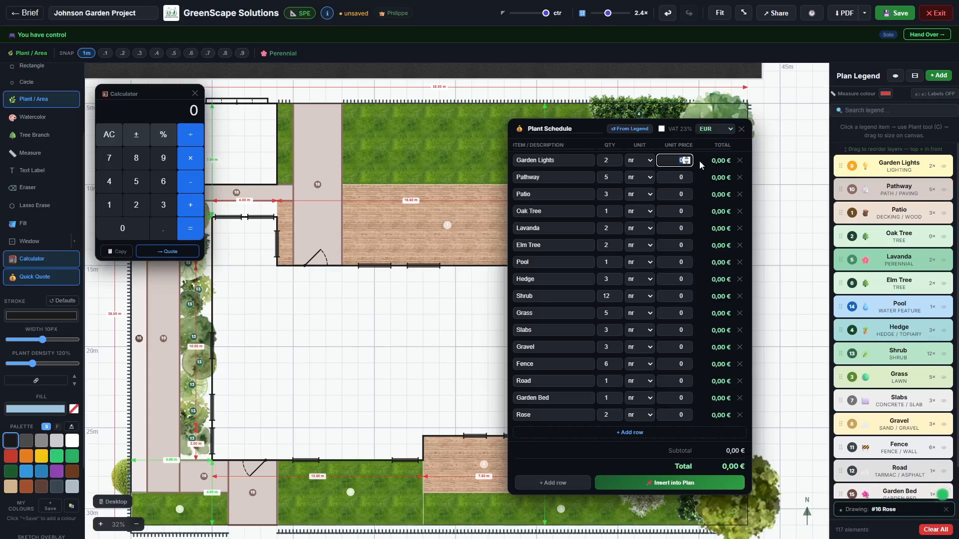
pyautogui.write('60')
pyautogui.click(686, 417)
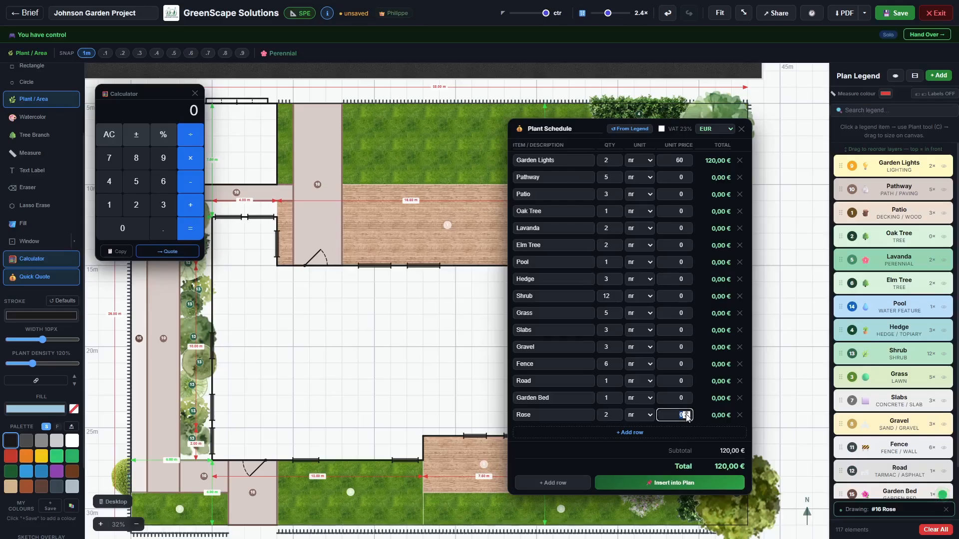
pyautogui.write('30')
# Add an empty row to the plant schedule, then insert the schedule into the plan and close it
pyautogui.click(641, 433)
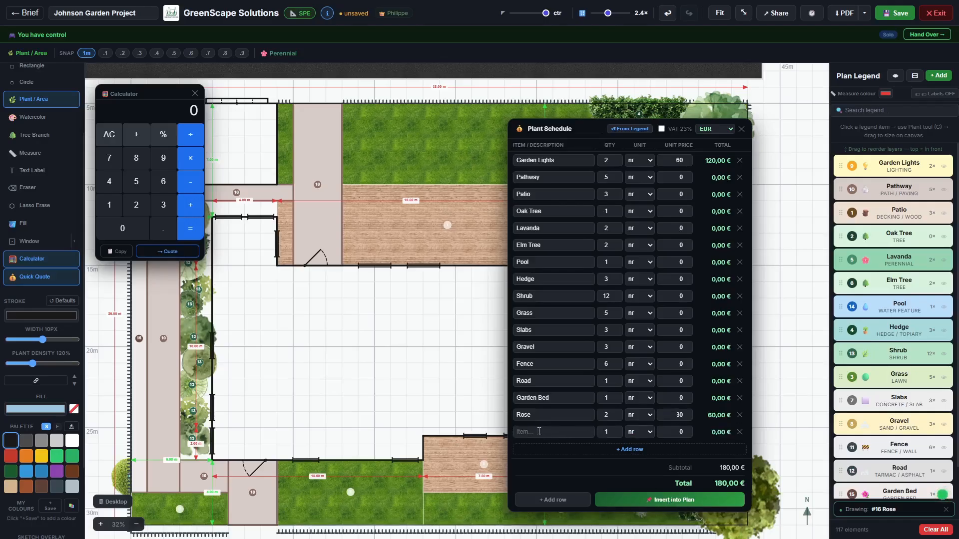
pyautogui.click(664, 500)
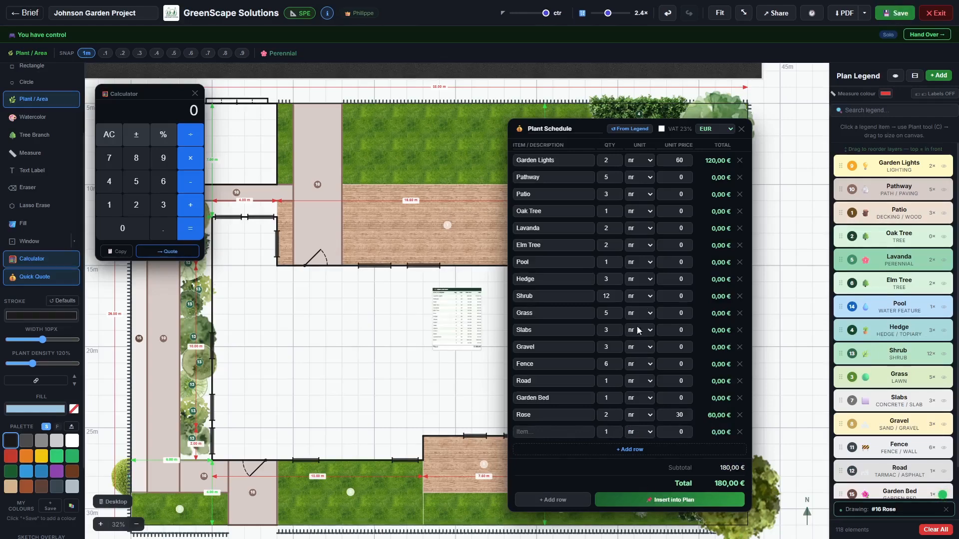
pyautogui.click(741, 129)
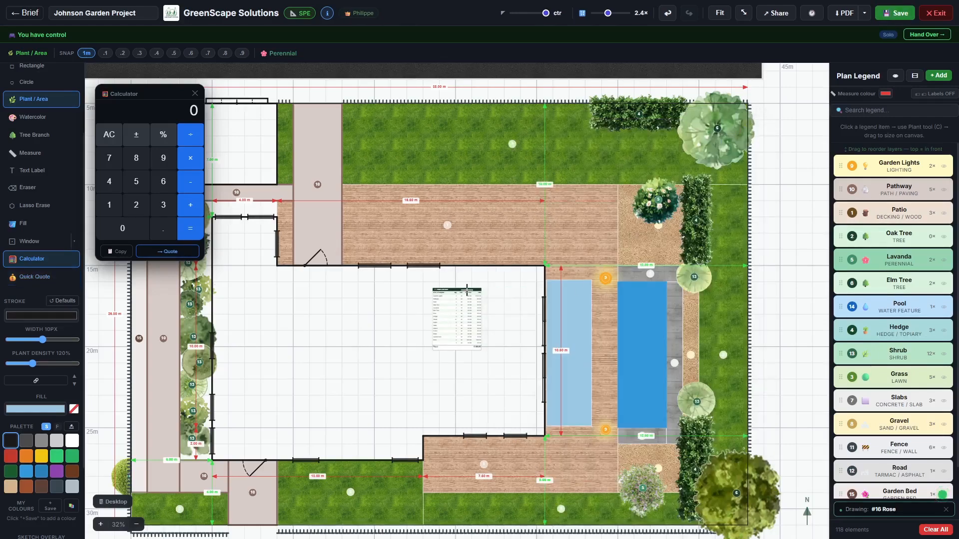